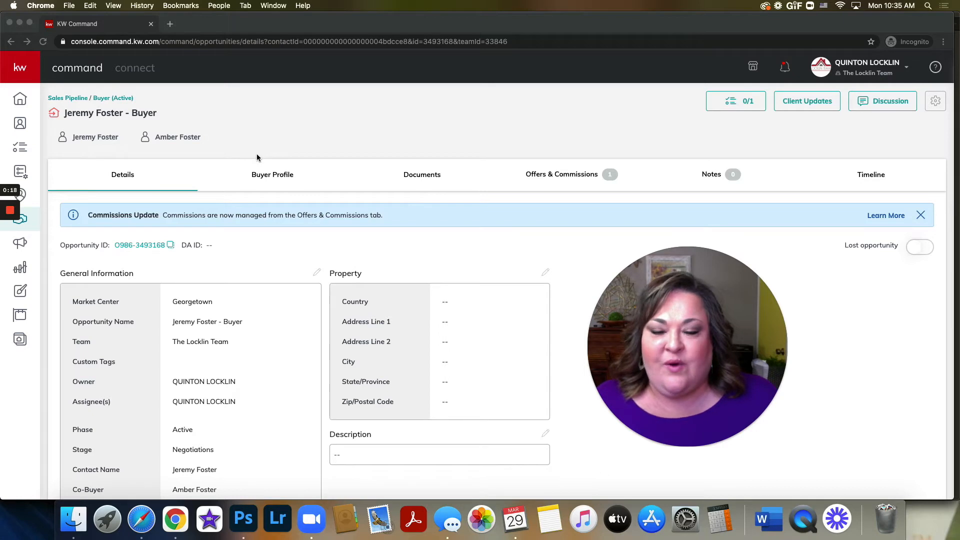
{"action": "scroll", "coordinate": [283, 222], "scroll_direction": "down", "scroll_amount": 3}
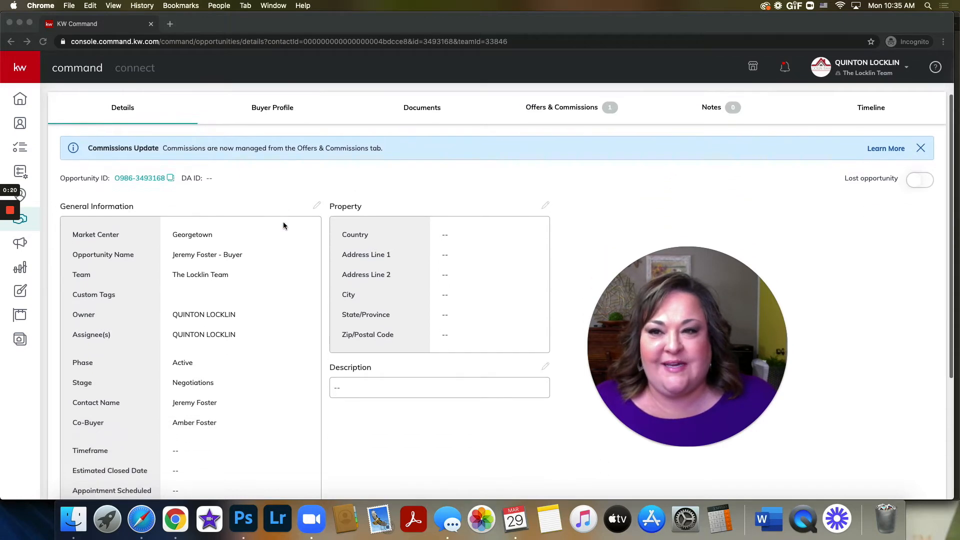
{"action": "scroll", "coordinate": [283, 222], "scroll_direction": "up", "scroll_amount": 3}
{"action": "left_click", "coordinate": [127, 181]}
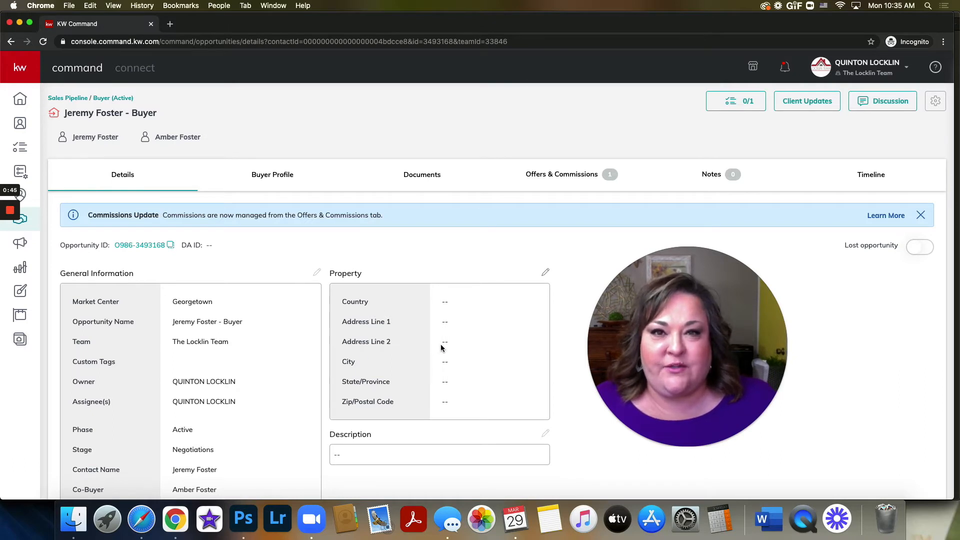
Step: Fill in the opportunity's property address by choosing the matching suggestion for the street address, and save the property information
{"action": "scroll", "coordinate": [460, 342], "scroll_direction": "down", "scroll_amount": 1}
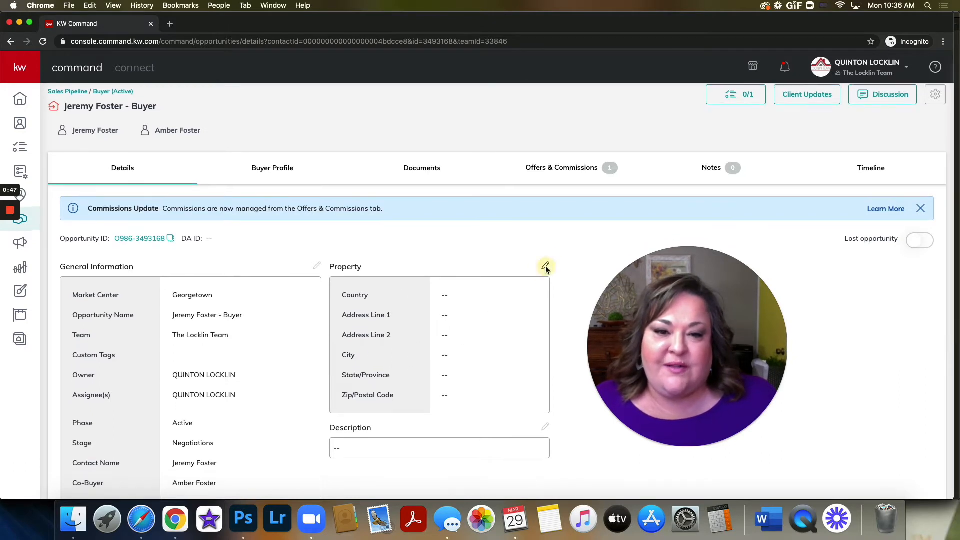
{"action": "left_click", "coordinate": [545, 268]}
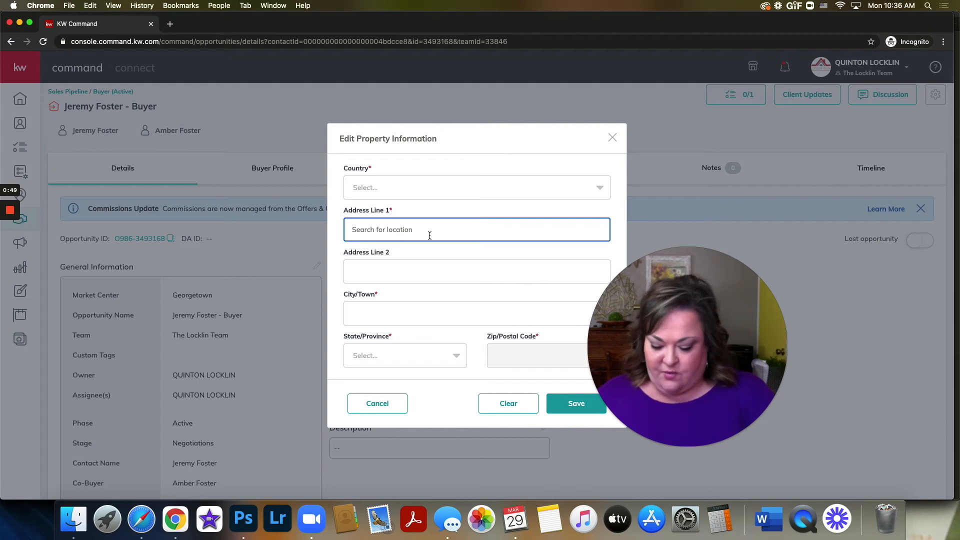
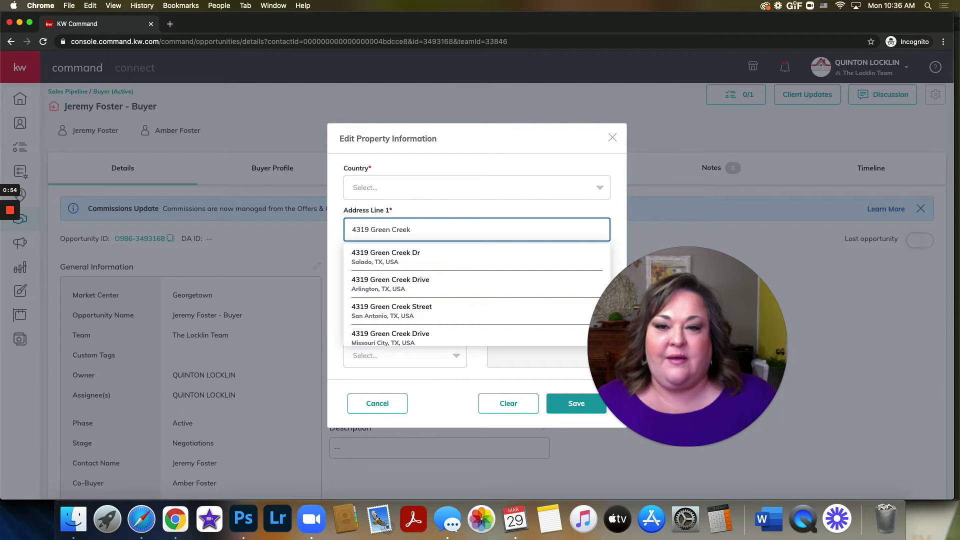
{"action": "left_click", "coordinate": [409, 256]}
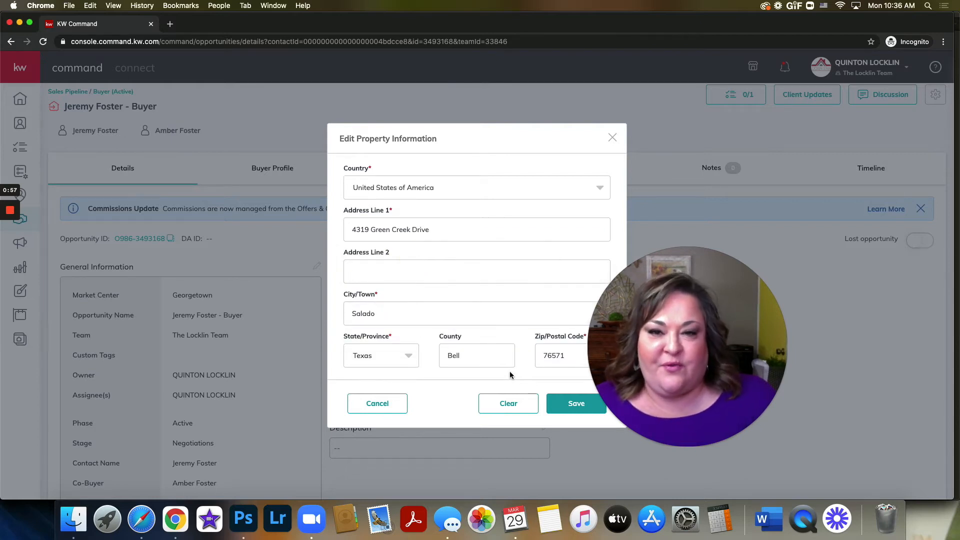
{"action": "left_click", "coordinate": [573, 407]}
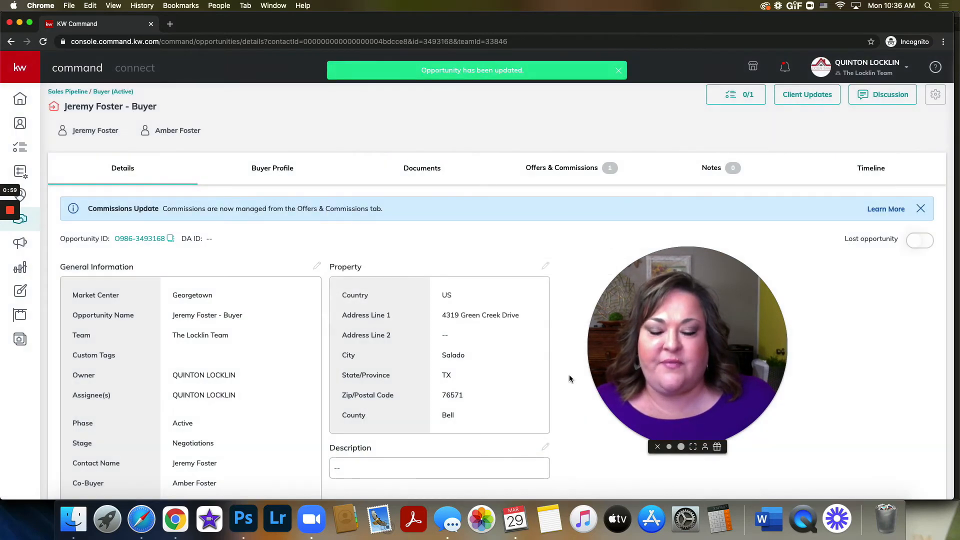
Step: Open the Under Contract checklist in the buyer opportunity's documents
{"action": "left_click", "coordinate": [423, 169]}
{"action": "left_click_drag", "start_coordinate": [678, 384], "coordinate": [213, 425]}
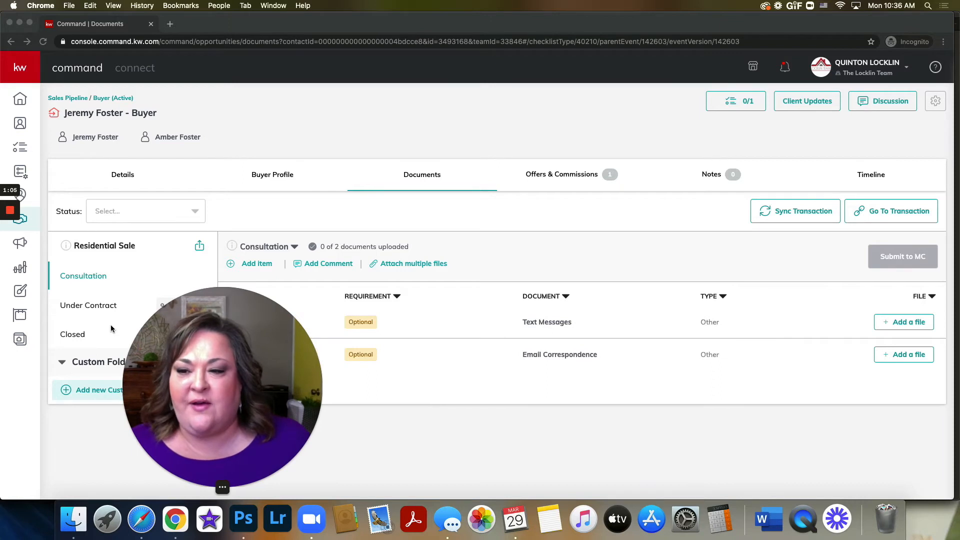
{"action": "left_click", "coordinate": [95, 308]}
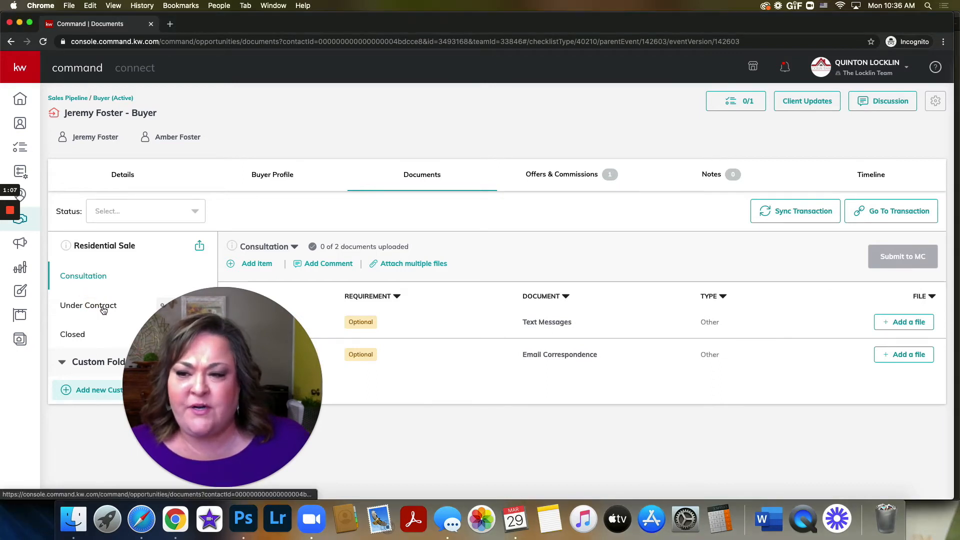
{"action": "left_click", "coordinate": [95, 308]}
{"action": "left_click_drag", "start_coordinate": [173, 350], "coordinate": [122, 318]}
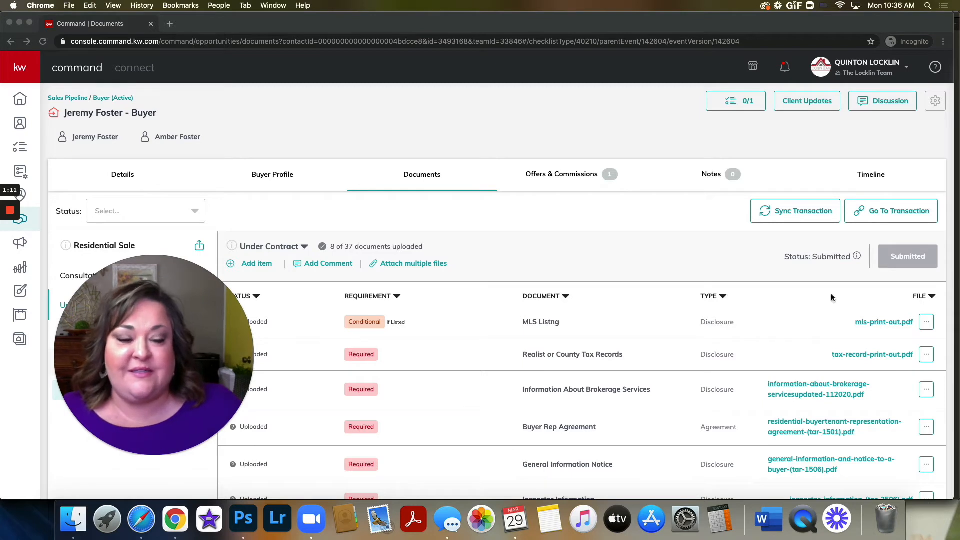
Step: View the available actions for the uploaded MLS listing file
{"action": "left_click", "coordinate": [926, 322]}
{"action": "left_click", "coordinate": [927, 325]}
{"action": "left_click", "coordinate": [841, 296]}
Step: Search DocuSign for "buyer" and assign Residential BuyerTenant Representation Agreement (TAR 1501).pdf to the Buyer Disclosure for 2021 Offers item
{"action": "scroll", "coordinate": [726, 370], "scroll_direction": "down", "scroll_amount": 8}
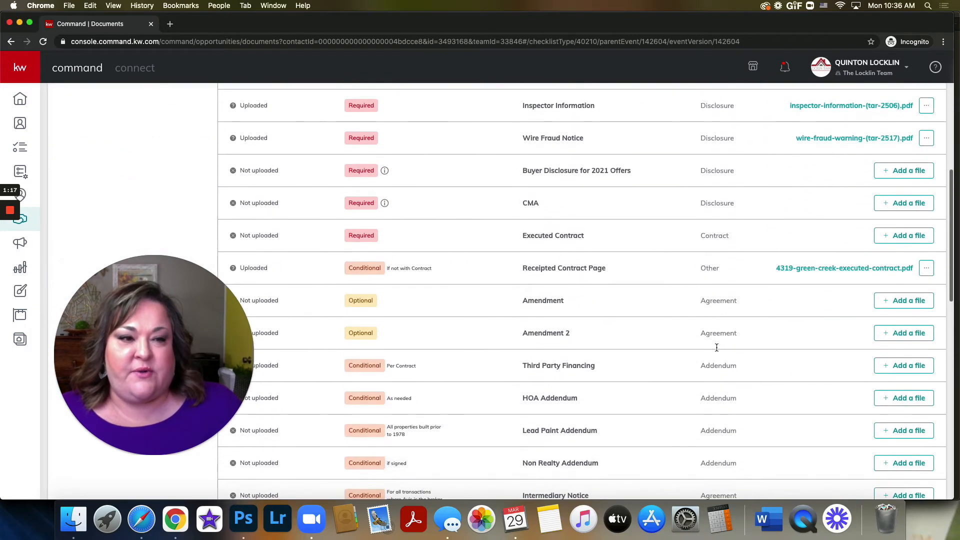
{"action": "left_click", "coordinate": [904, 170]}
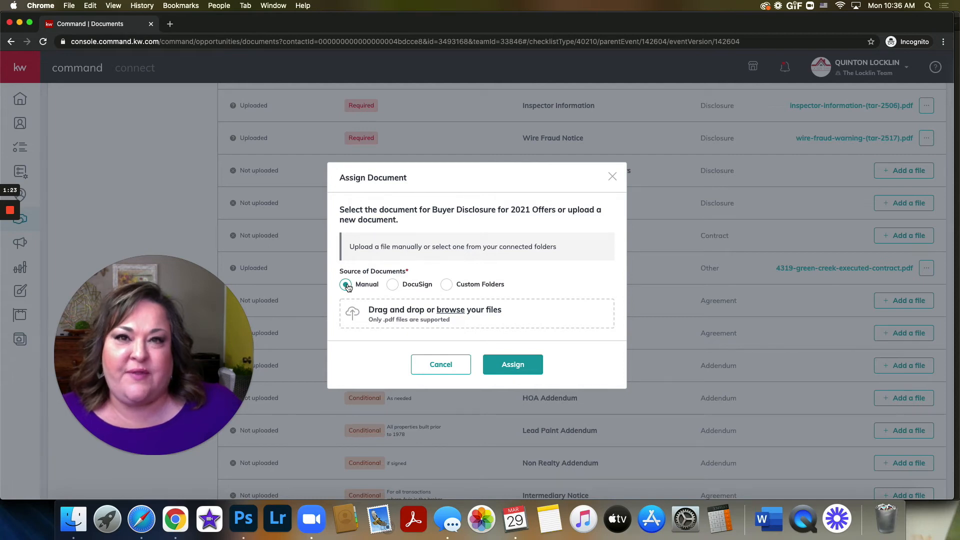
{"action": "left_click", "coordinate": [392, 284]}
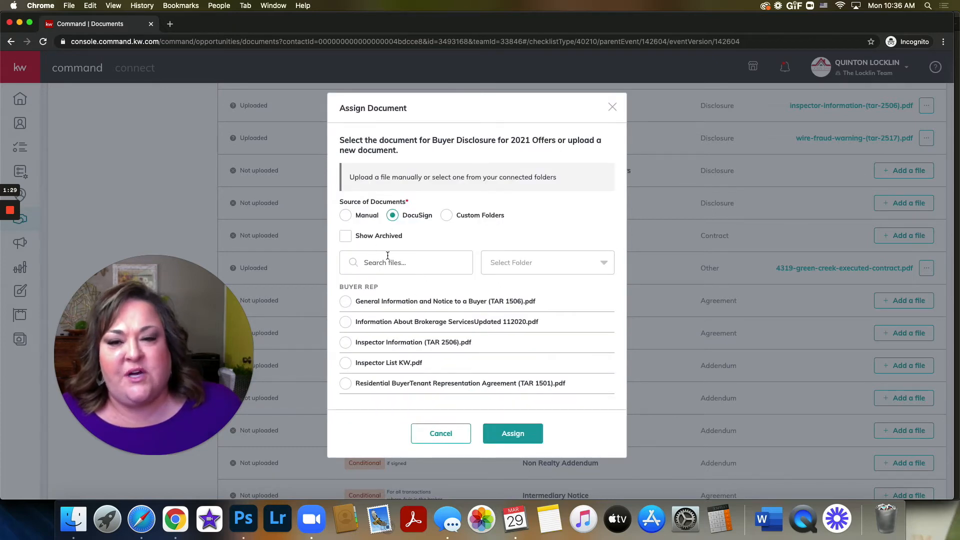
{"action": "left_click", "coordinate": [414, 263]}
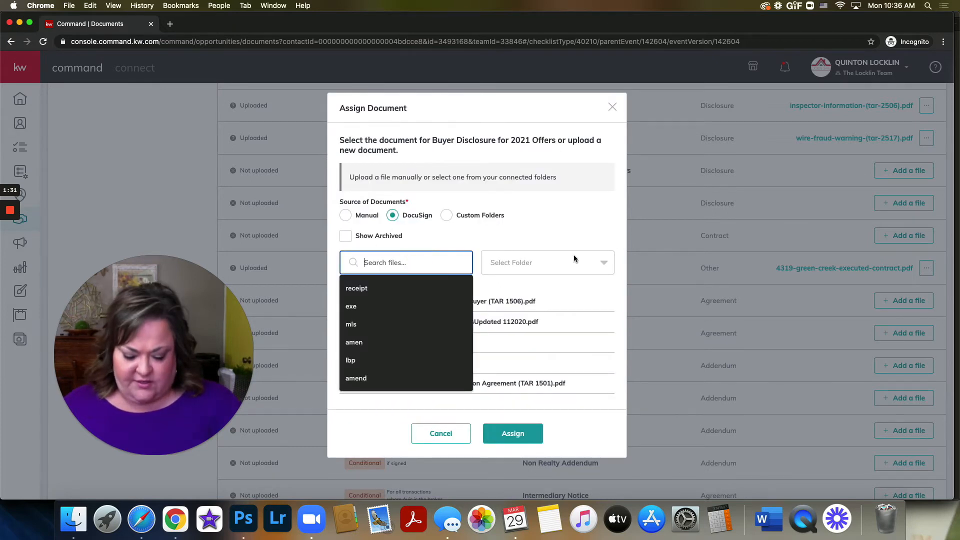
{"action": "type", "text": "buyer"}
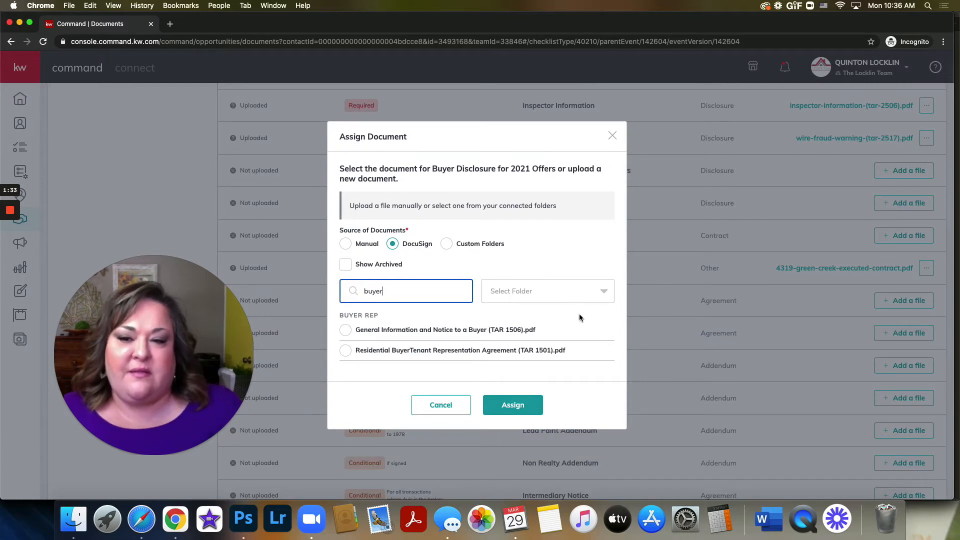
{"action": "scroll", "coordinate": [574, 323], "scroll_direction": "down", "scroll_amount": 2}
{"action": "left_click", "coordinate": [345, 351]}
{"action": "left_click", "coordinate": [345, 350]}
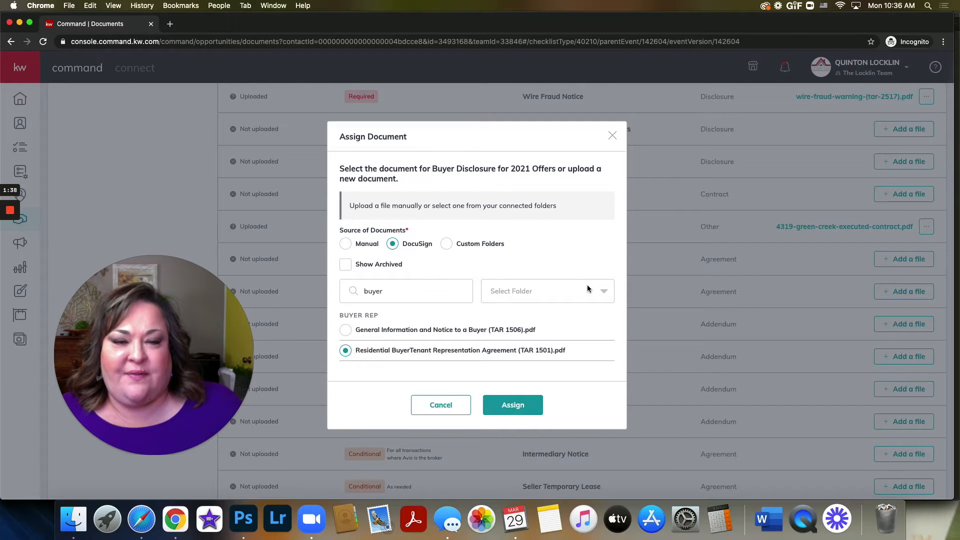
{"action": "left_click", "coordinate": [509, 411]}
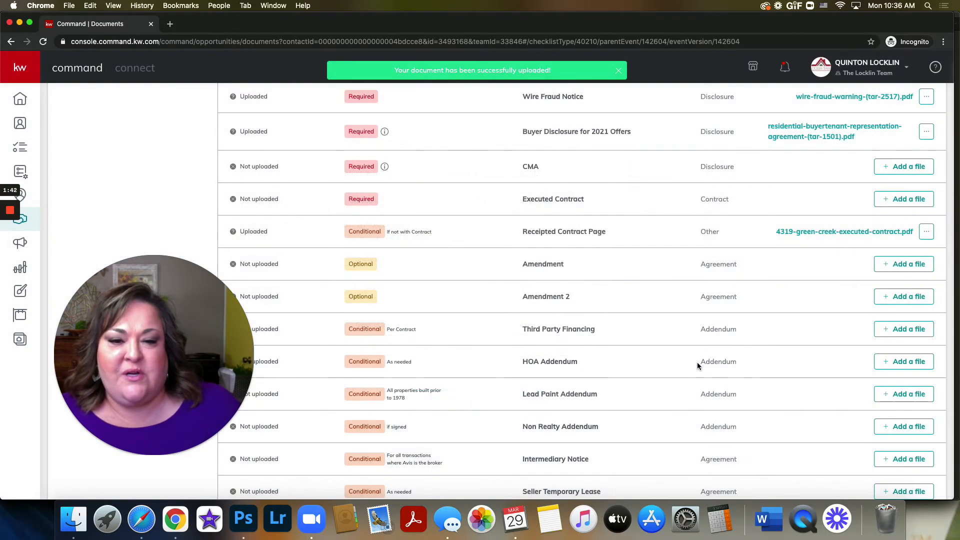
Step: Add an Under Contract checklist comment that mentions the market center staff member and reads "No survey. Ordering New."
{"action": "scroll", "coordinate": [694, 363], "scroll_direction": "down", "scroll_amount": 3}
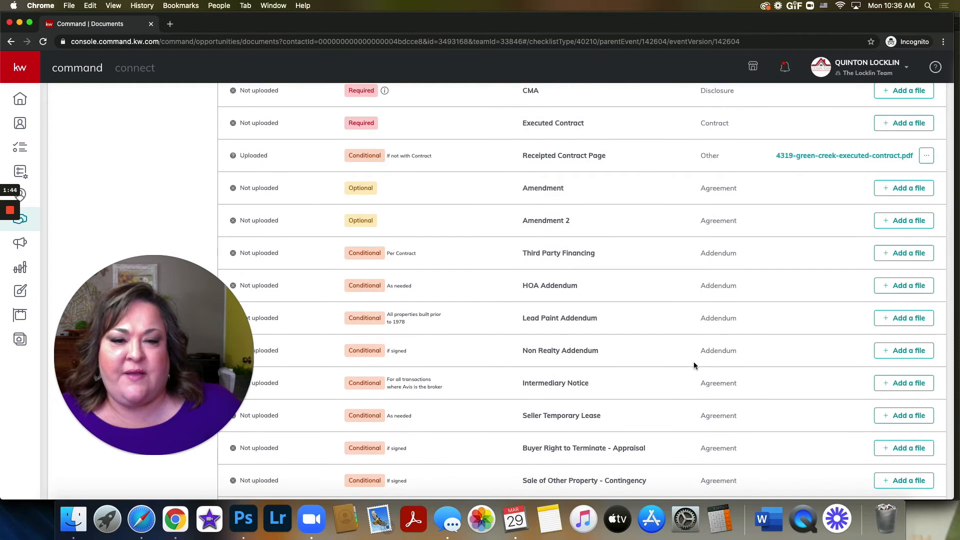
{"action": "scroll", "coordinate": [693, 361], "scroll_direction": "up", "scroll_amount": 10}
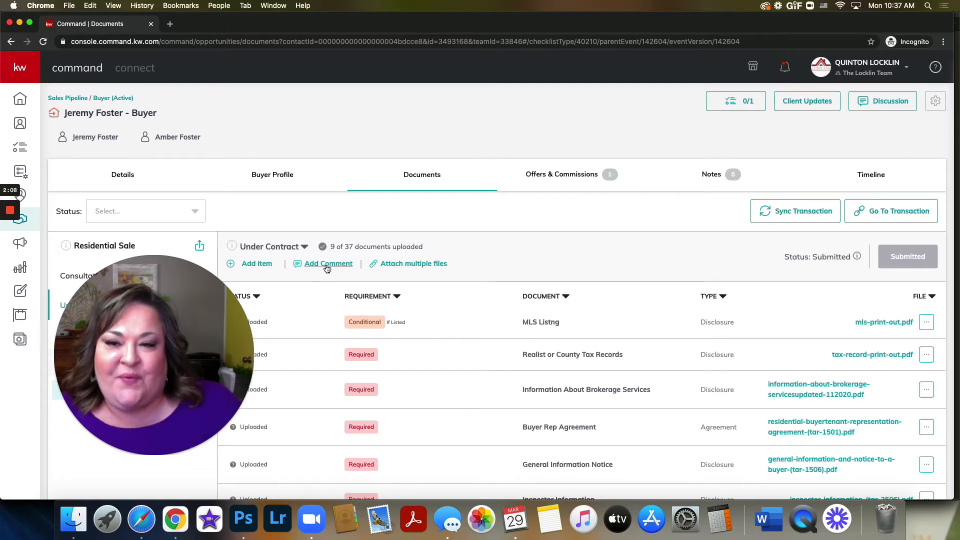
{"action": "left_click", "coordinate": [330, 267]}
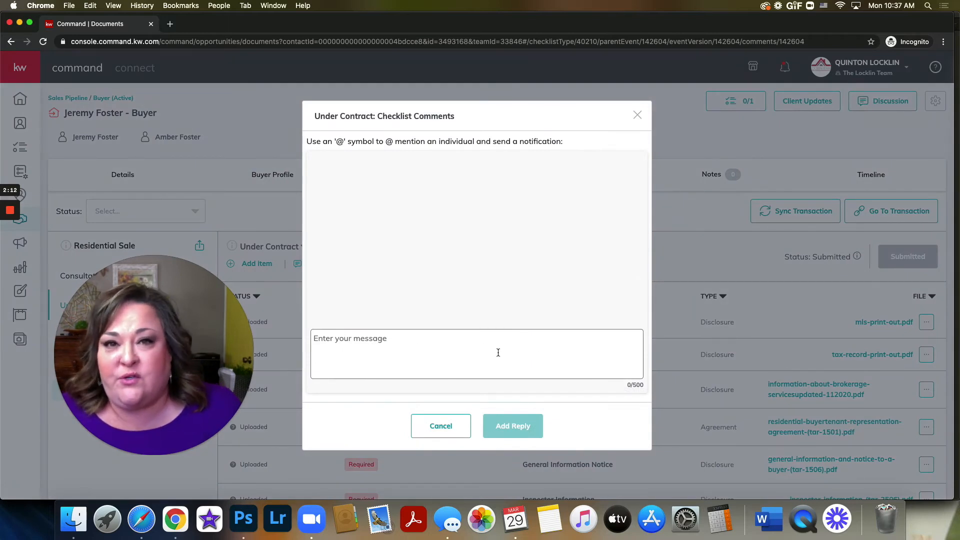
{"action": "left_click", "coordinate": [352, 344]}
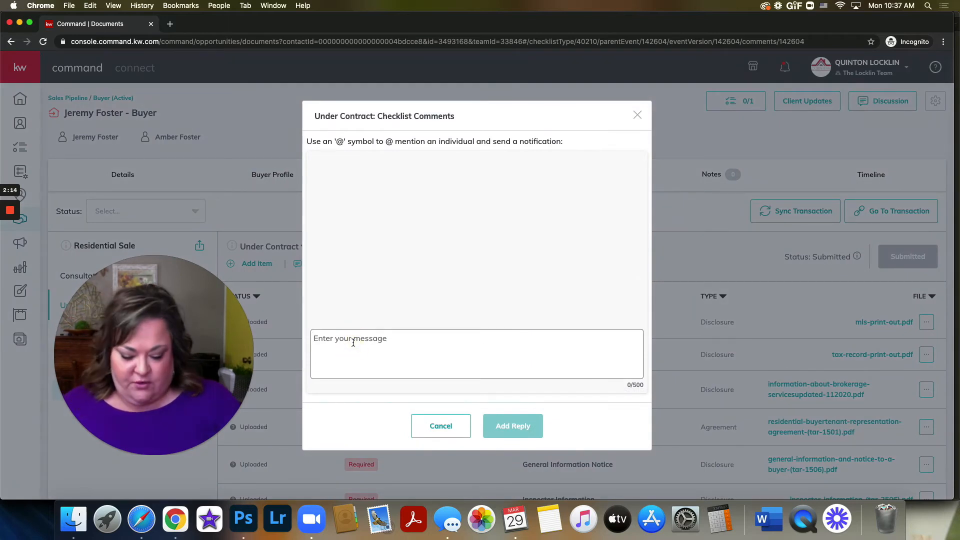
{"action": "type", "text": "@"}
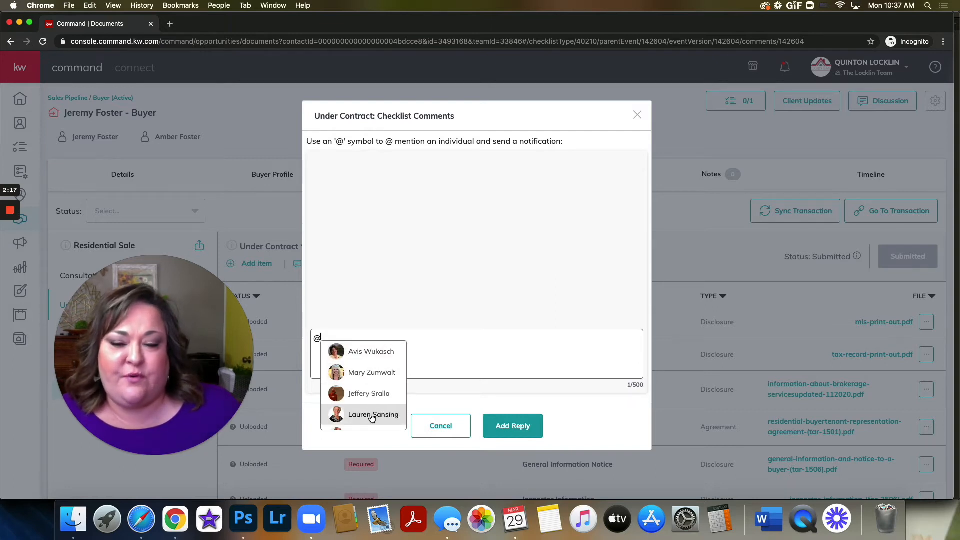
{"action": "left_click", "coordinate": [372, 373]}
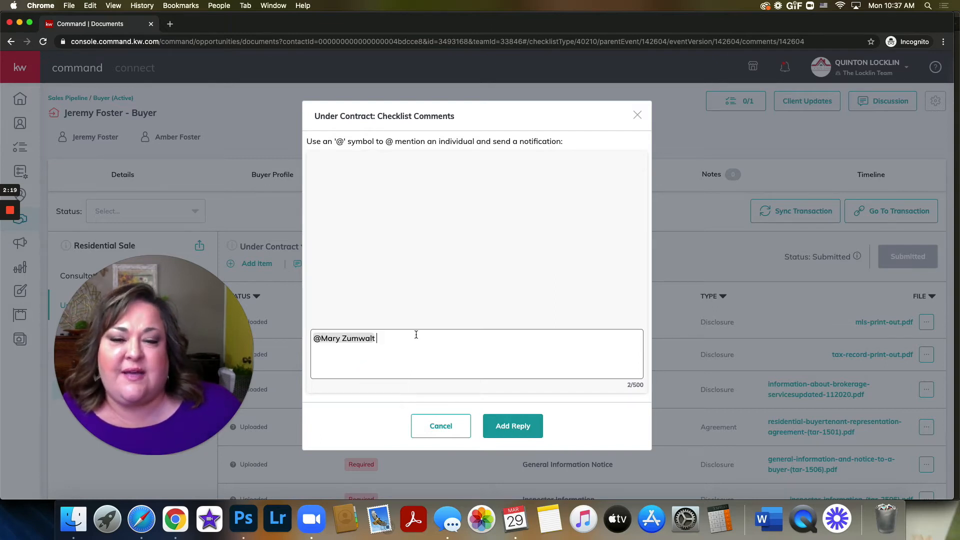
{"action": "type", "text": "No survey"}
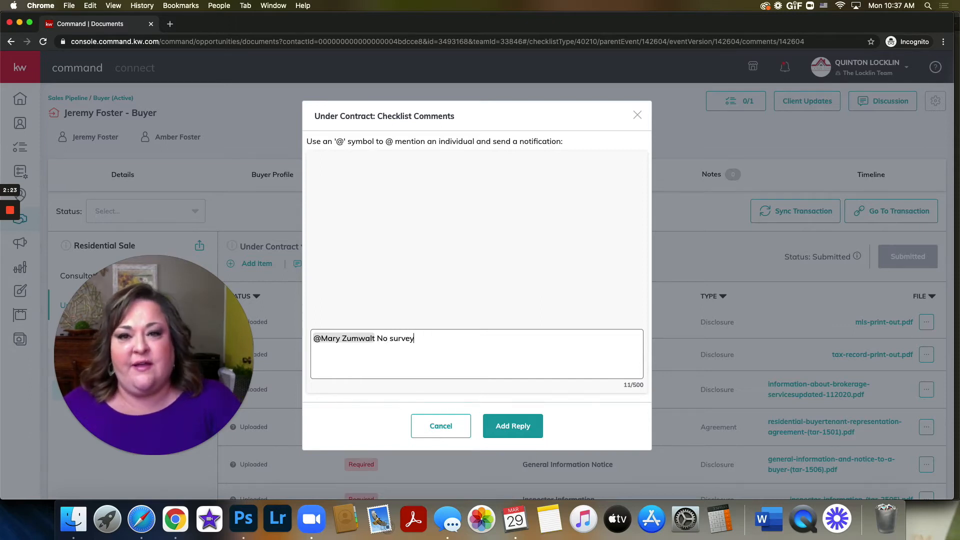
{"action": "type", "text": ". Ordering New."}
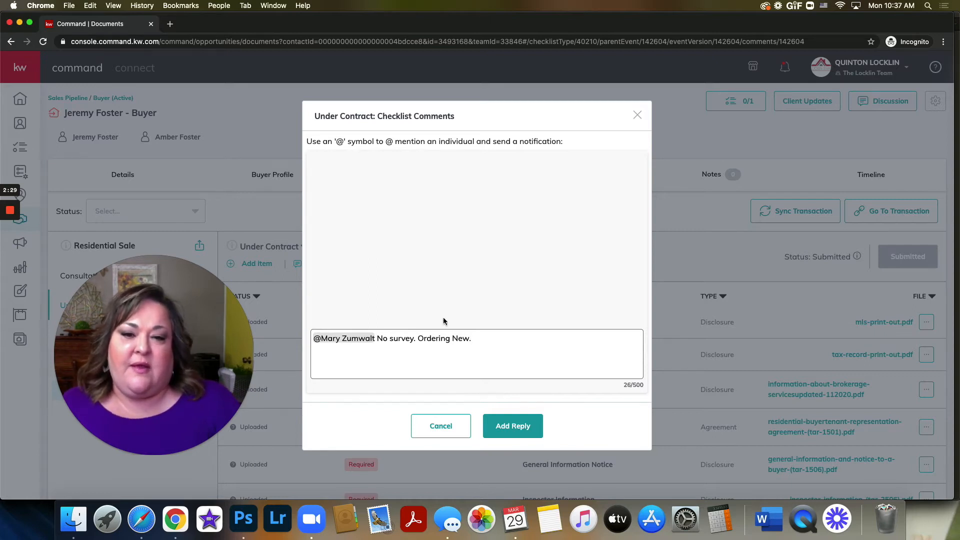
{"action": "left_click", "coordinate": [507, 428]}
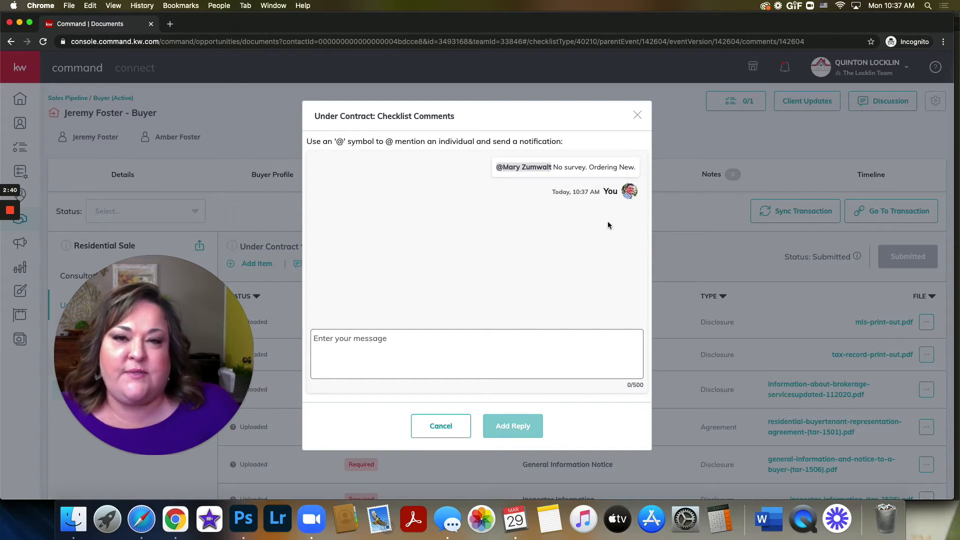
{"action": "scroll", "coordinate": [636, 115], "scroll_direction": "down", "scroll_amount": 1}
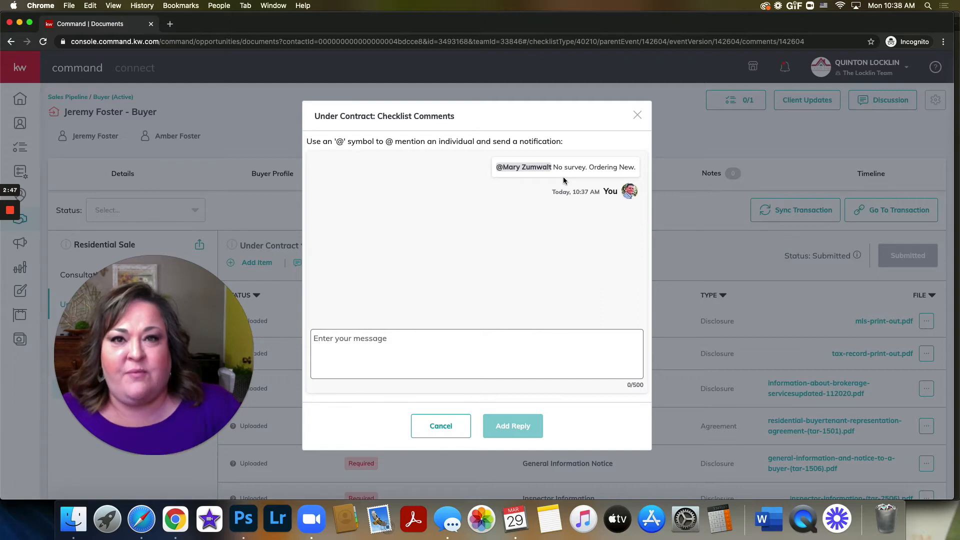
{"action": "left_click", "coordinate": [635, 115]}
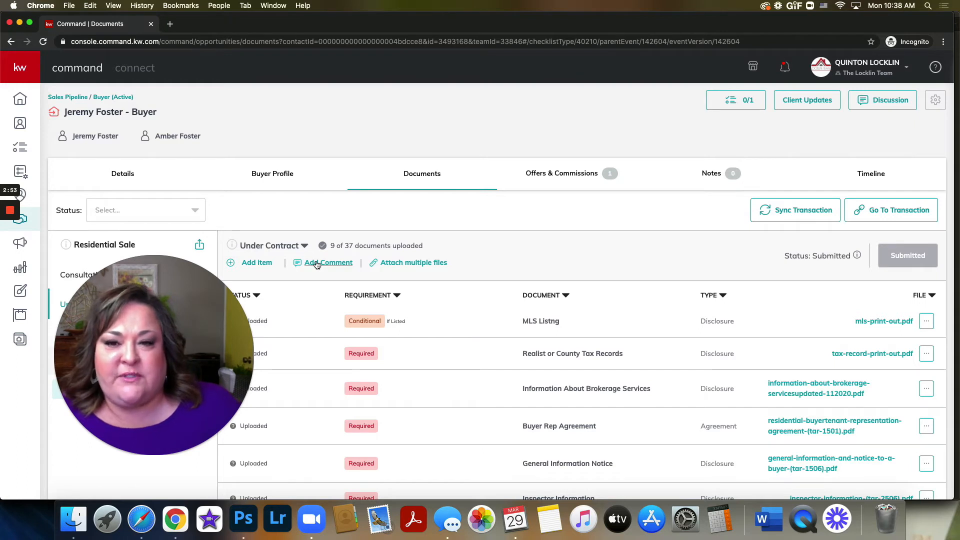
Step: Start attaching multiple files to the Under Contract checklist with DocuSign as the source
{"action": "left_click", "coordinate": [415, 264]}
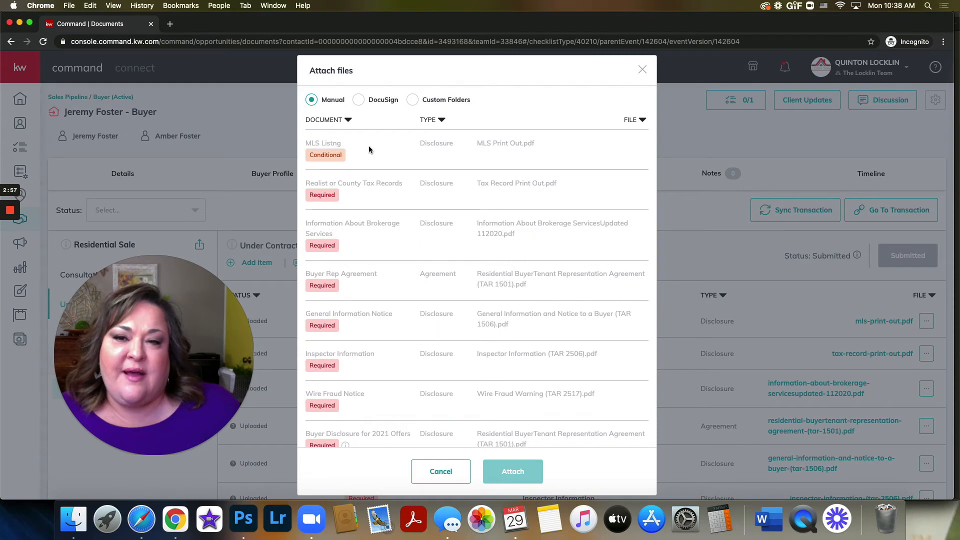
{"action": "left_click", "coordinate": [359, 101]}
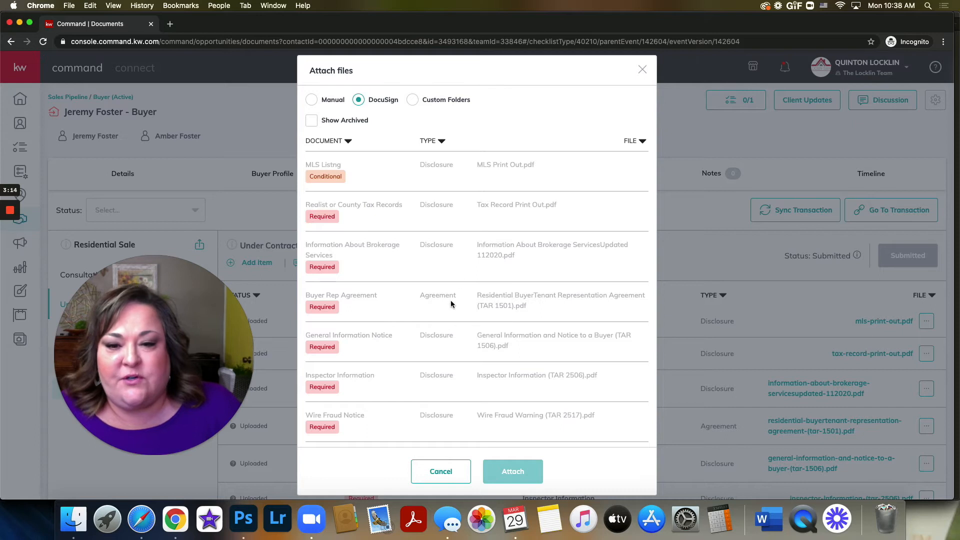
{"action": "scroll", "coordinate": [450, 302], "scroll_direction": "down", "scroll_amount": 15}
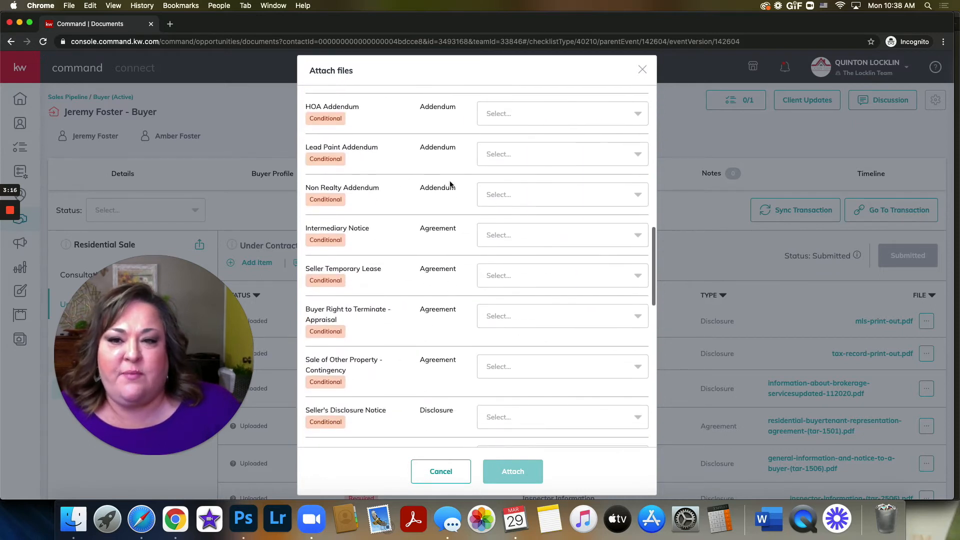
Step: Search the file options for "non" and attach Inspector Information (TAR 2506).pdf to the Non Realty Addendum item
{"action": "left_click", "coordinate": [520, 194]}
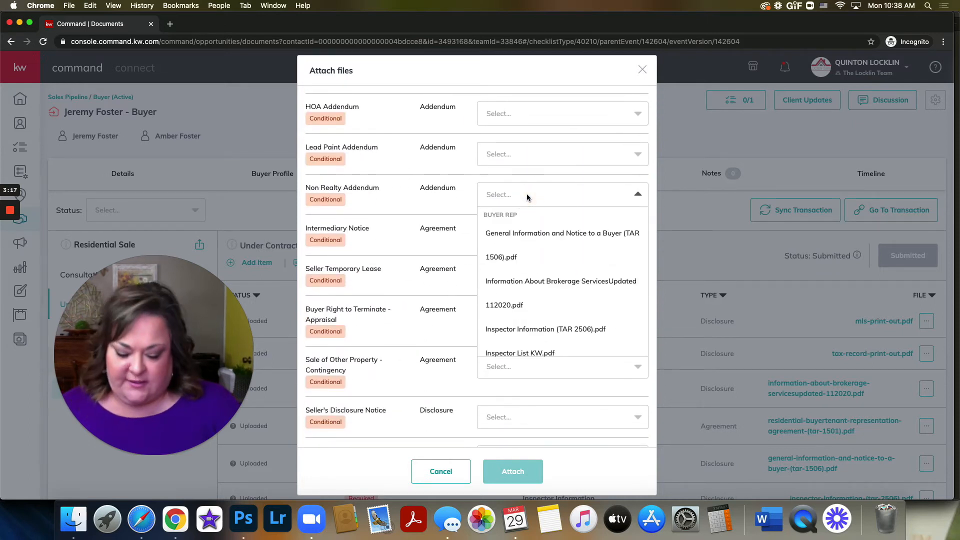
{"action": "type", "text": "nion"}
{"action": "key", "text": "BackSpace"}
{"action": "key", "text": "BackSpace"}
{"action": "type", "text": "o"}
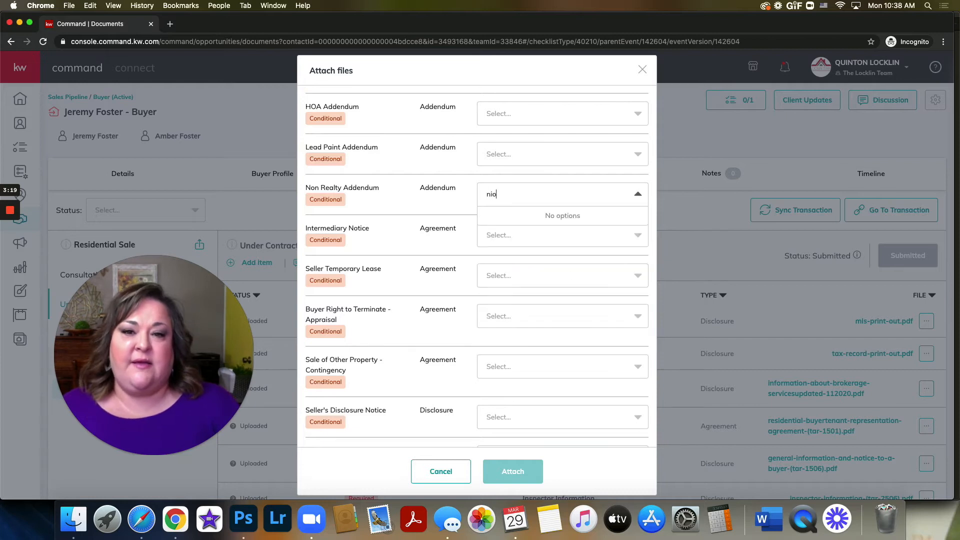
{"action": "key", "text": "BackSpace"}
{"action": "key", "text": "BackSpace"}
{"action": "key", "text": "BackSpace"}
{"action": "type", "text": "on"}
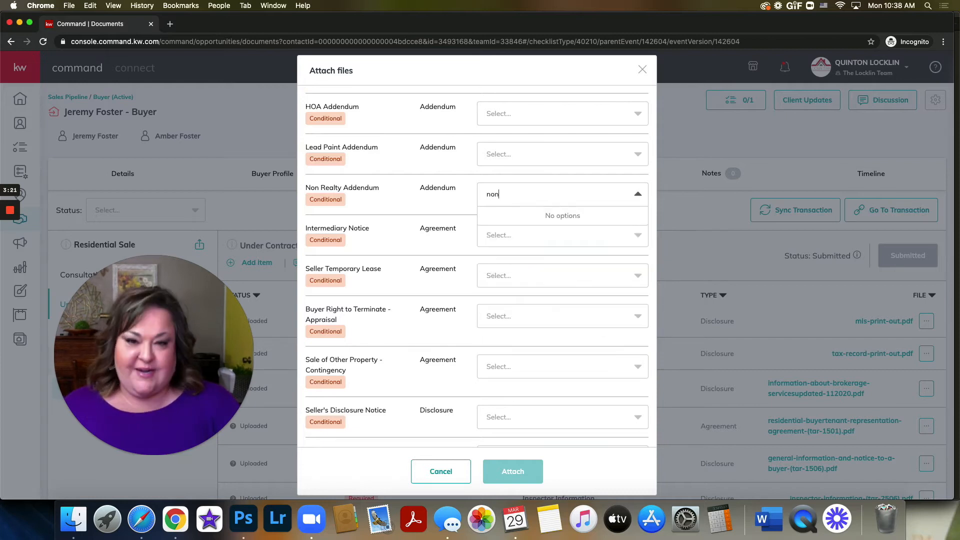
{"action": "key", "text": "BackSpace"}
{"action": "key", "text": "BackSpace"}
{"action": "key", "text": "BackSpace"}
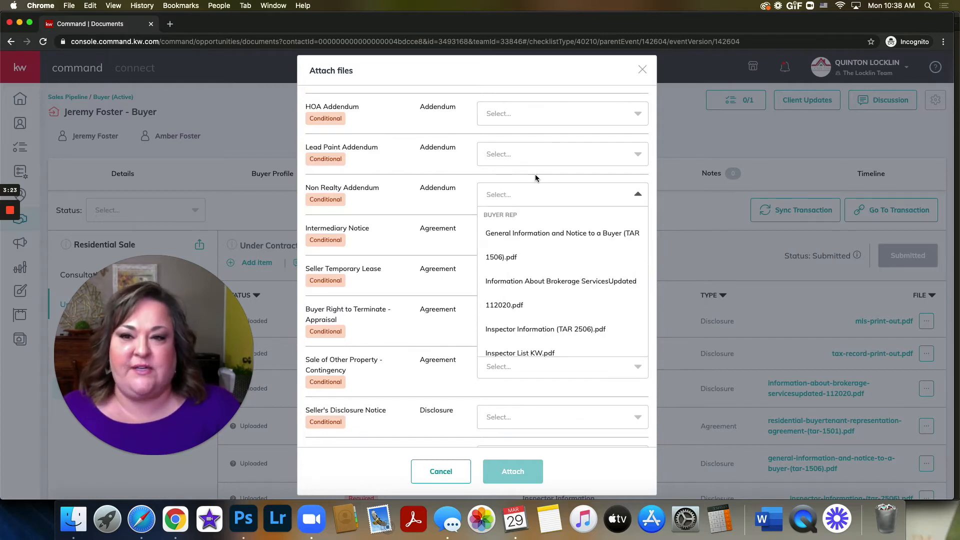
{"action": "left_click", "coordinate": [529, 330]}
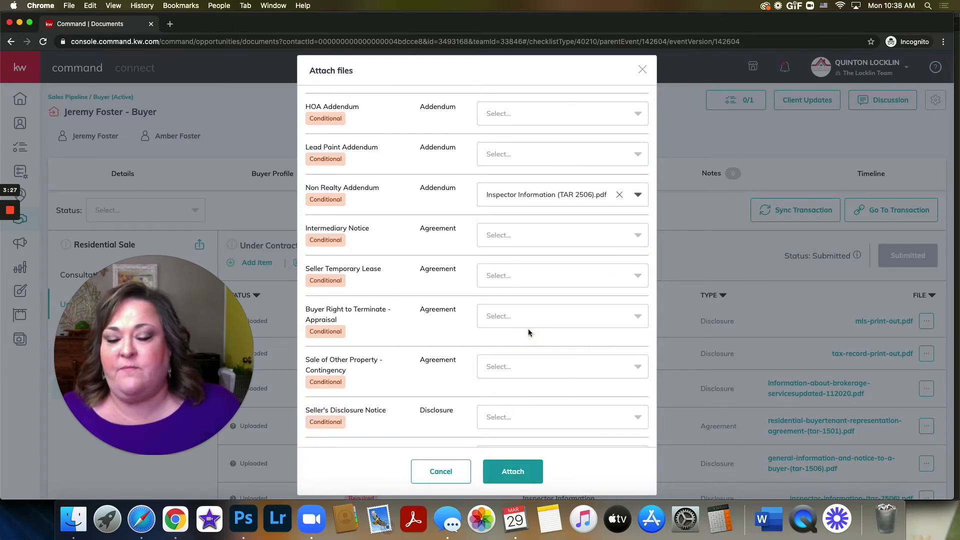
{"action": "left_click", "coordinate": [516, 472]}
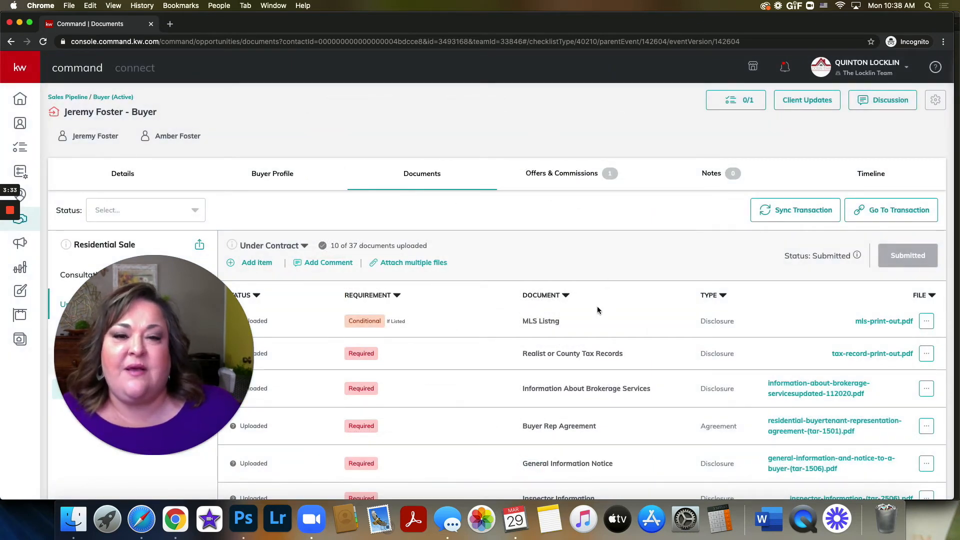
Step: Create a new offer version named "Contract" in the buyer opportunity's Offers & Commissions
{"action": "left_click", "coordinate": [576, 176]}
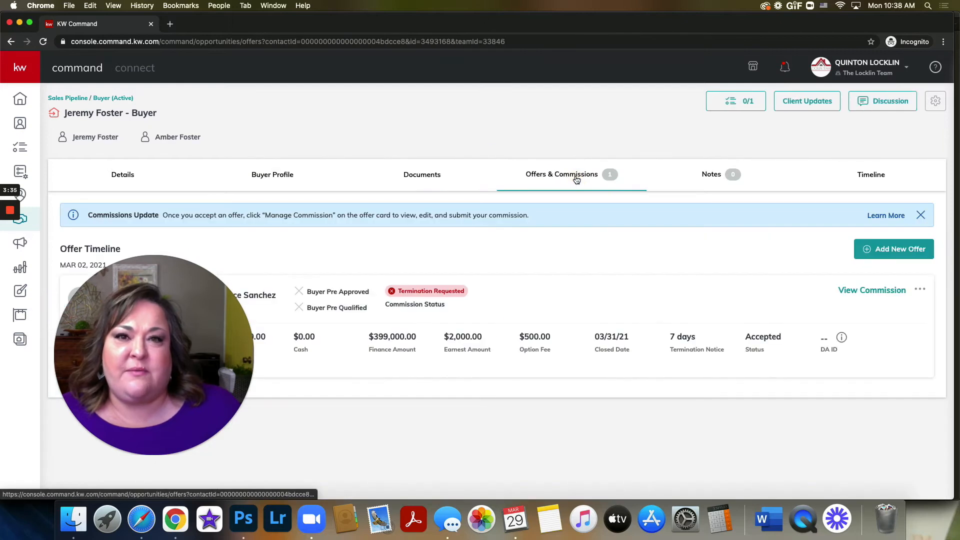
{"action": "left_click_drag", "start_coordinate": [191, 317], "coordinate": [193, 124]}
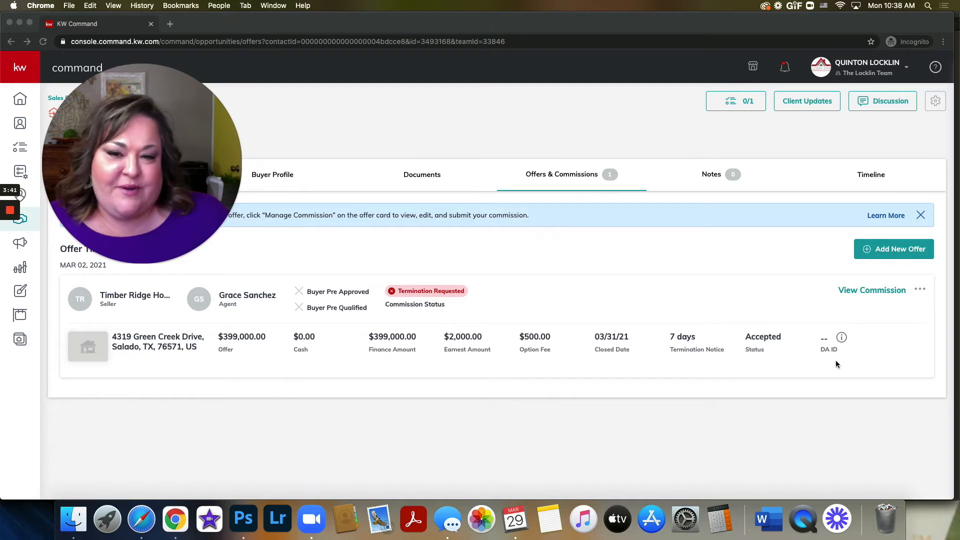
{"action": "left_click_drag", "start_coordinate": [175, 159], "coordinate": [183, 357]}
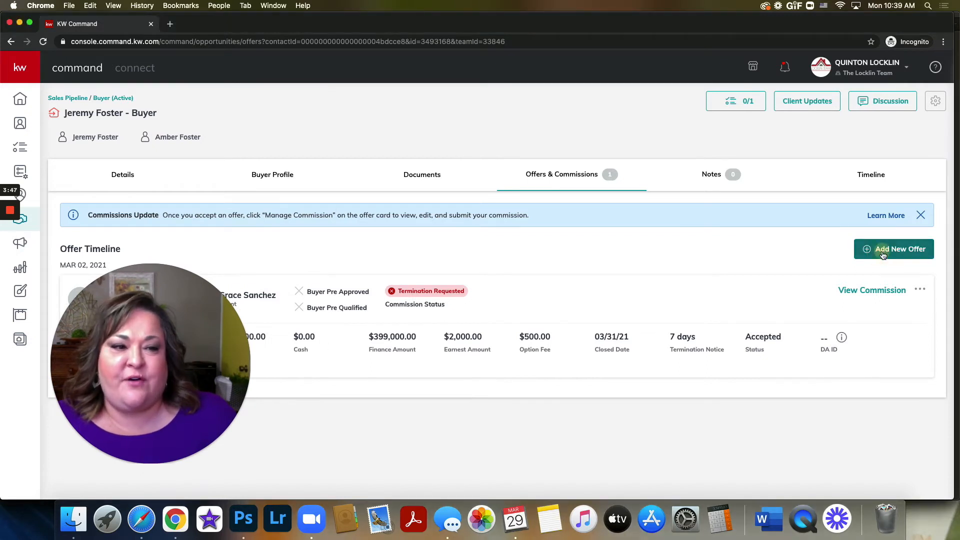
{"action": "left_click", "coordinate": [882, 252]}
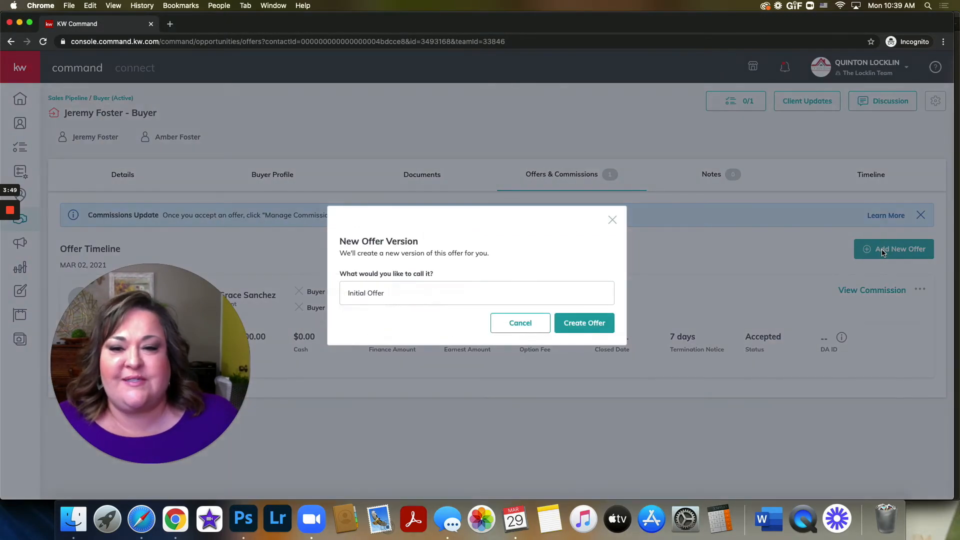
{"action": "left_click", "coordinate": [408, 295]}
{"action": "left_click_drag", "start_coordinate": [409, 295], "coordinate": [325, 287]}
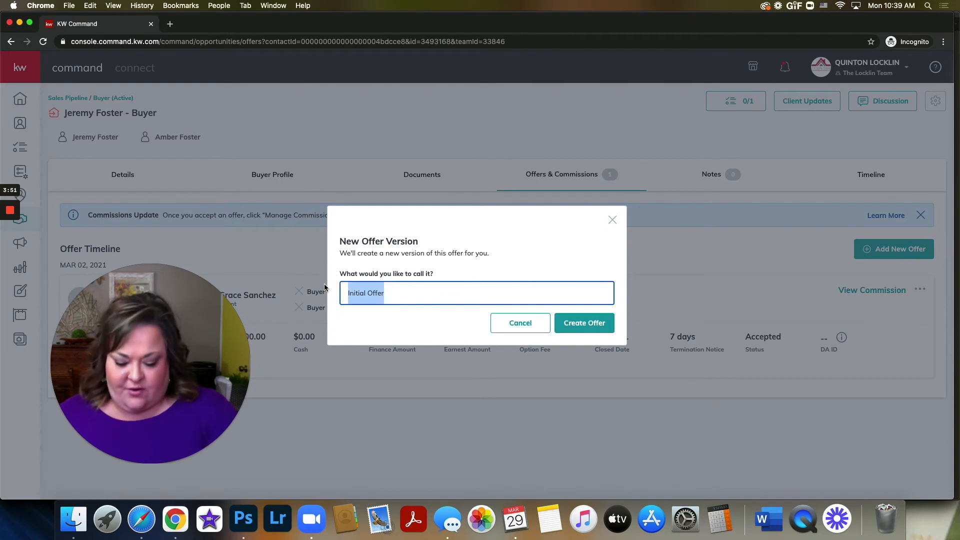
{"action": "type", "text": "Contract"}
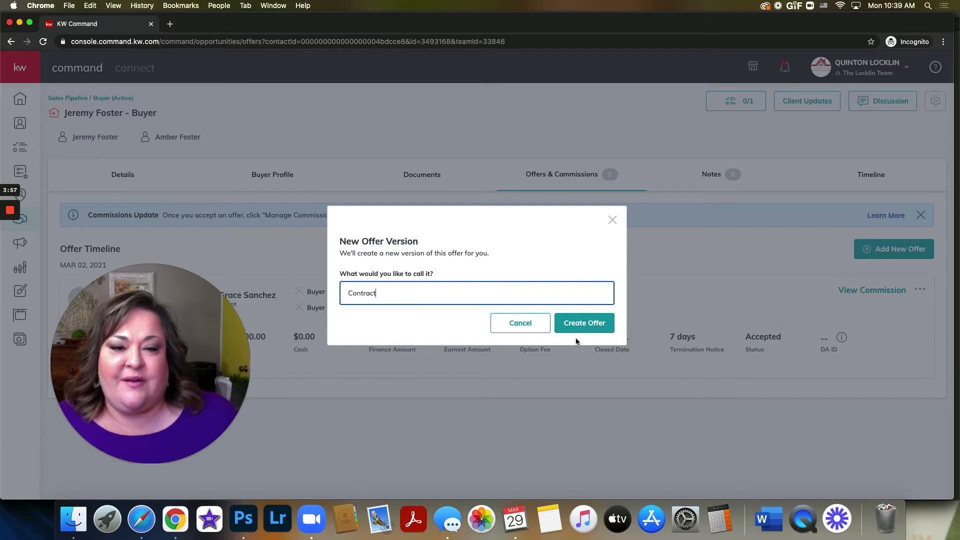
{"action": "left_click", "coordinate": [580, 322]}
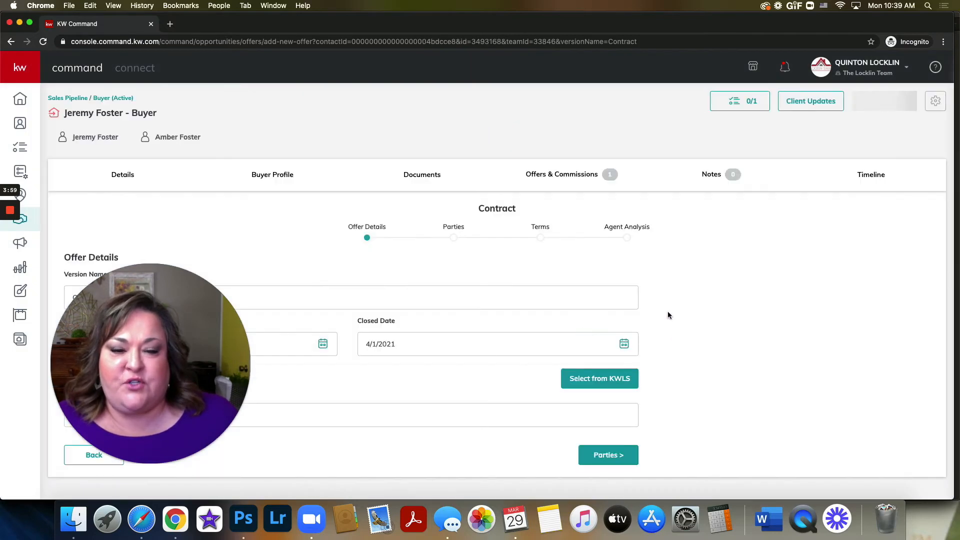
Step: Enter the property's street address in the offer details using the matching location suggestion, and continue to the parties
{"action": "left_click_drag", "start_coordinate": [127, 319], "coordinate": [783, 303]}
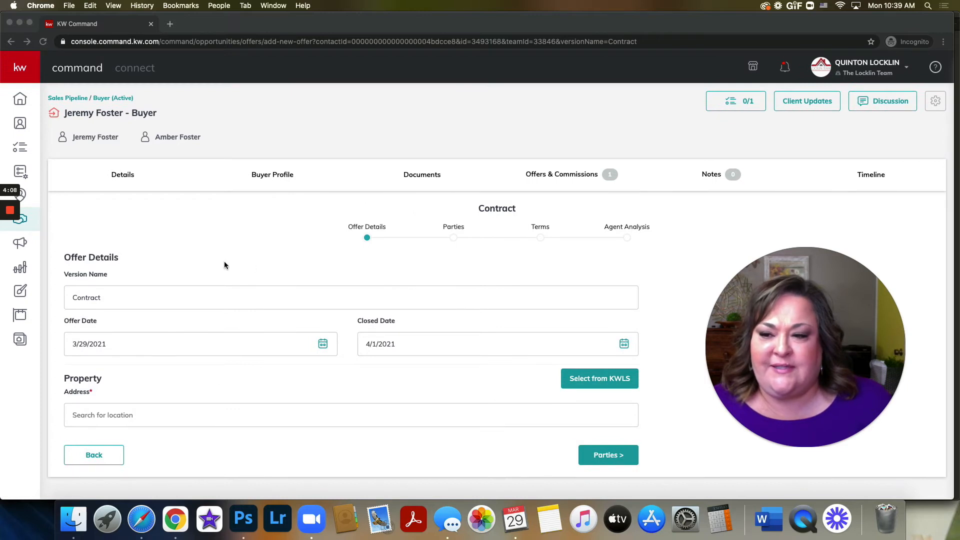
{"action": "left_click", "coordinate": [239, 419]}
{"action": "left_click", "coordinate": [579, 418]}
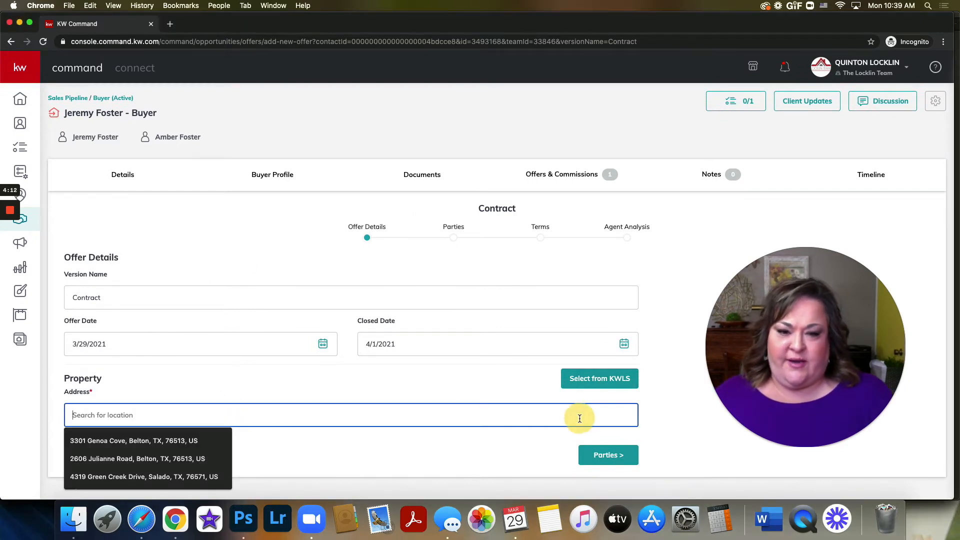
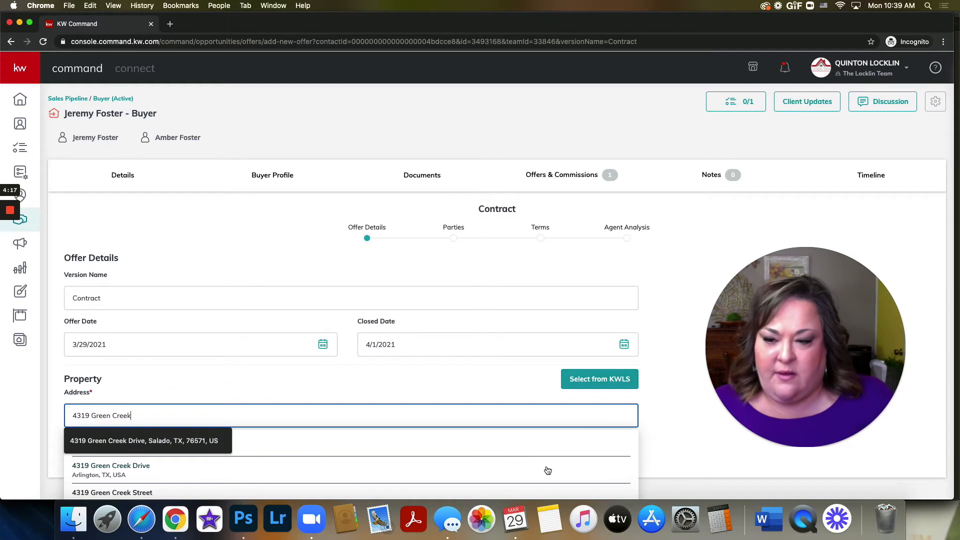
{"action": "left_click", "coordinate": [424, 453]}
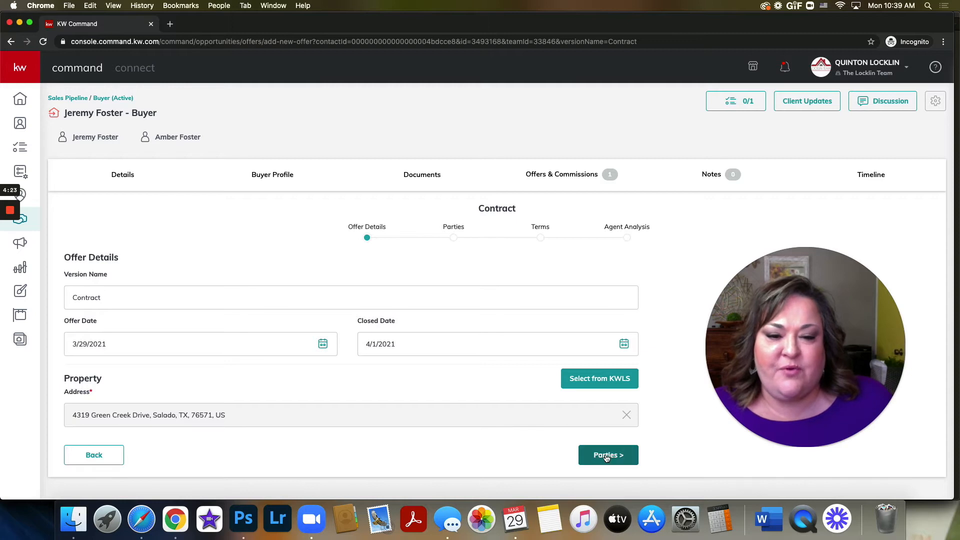
{"action": "left_click", "coordinate": [607, 455]}
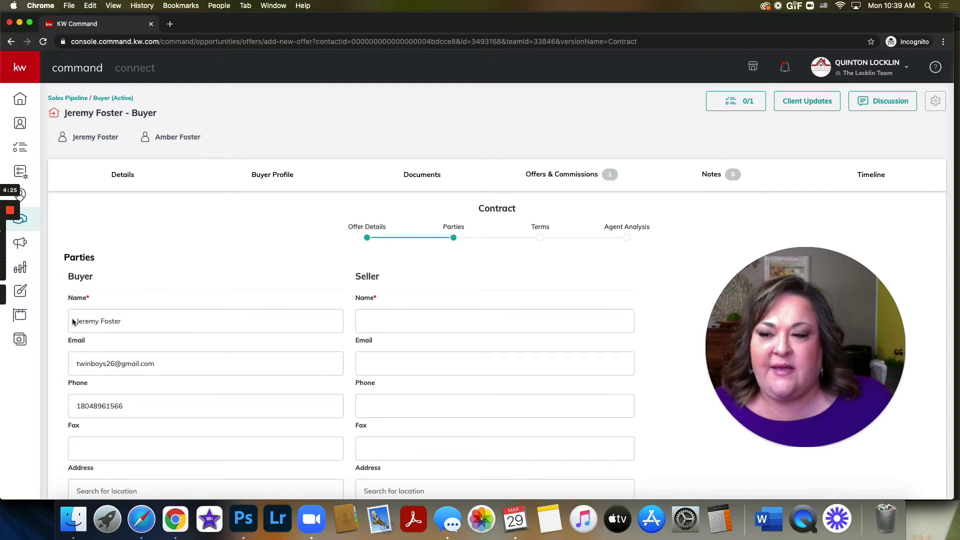
Step: Enter the seller's full name in the Seller section of the offer's parties
{"action": "left_click", "coordinate": [84, 297]}
{"action": "mouse_move", "coordinate": [83, 299]}
{"action": "left_mouse_down"}
{"action": "mouse_move", "coordinate": [66, 296]}
{"action": "mouse_move", "coordinate": [92, 299]}
{"action": "left_mouse_up"}
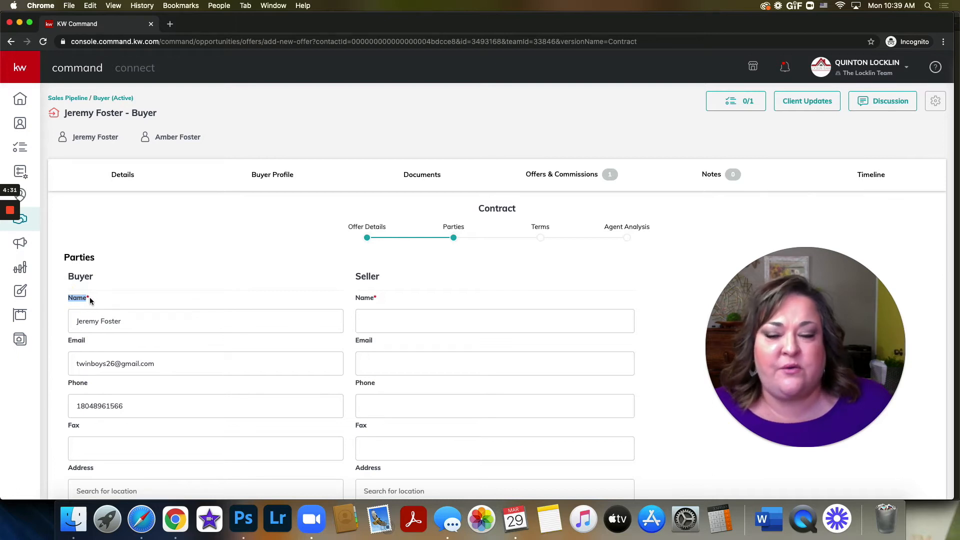
{"action": "left_click", "coordinate": [381, 315]}
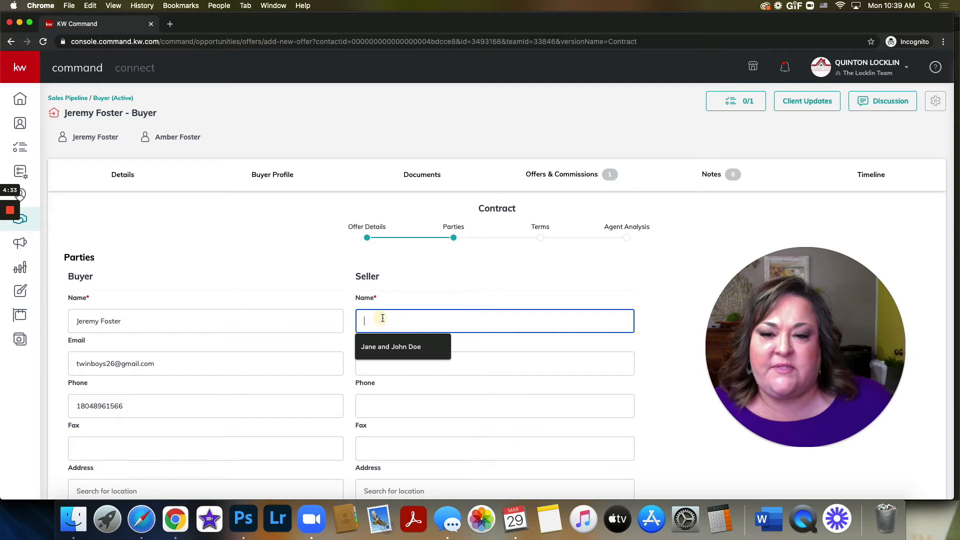
{"action": "scroll", "coordinate": [456, 316], "scroll_direction": "down", "scroll_amount": 1}
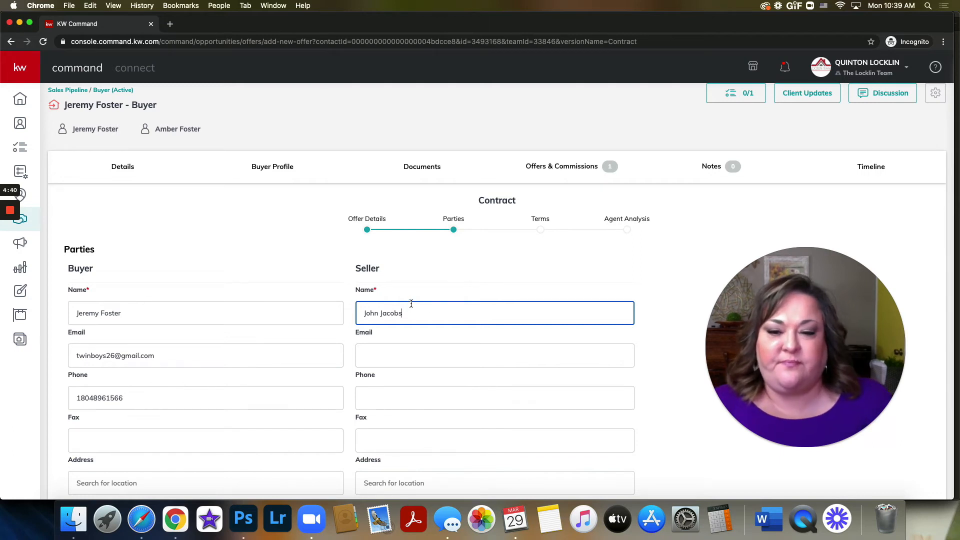
Step: Enter the associate's full name for the seller's representation and continue to the offer terms
{"action": "scroll", "coordinate": [410, 302], "scroll_direction": "down", "scroll_amount": 5}
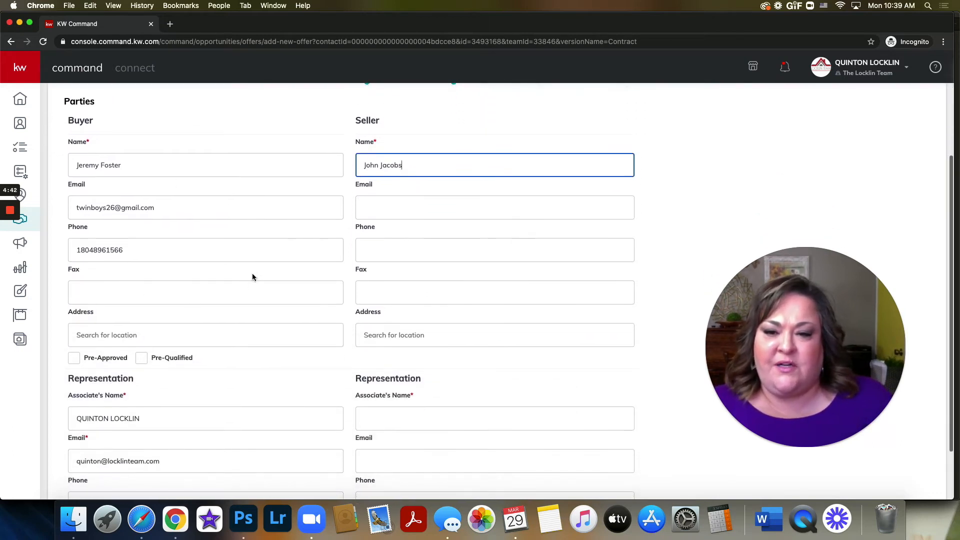
{"action": "scroll", "coordinate": [241, 276], "scroll_direction": "down", "scroll_amount": 3}
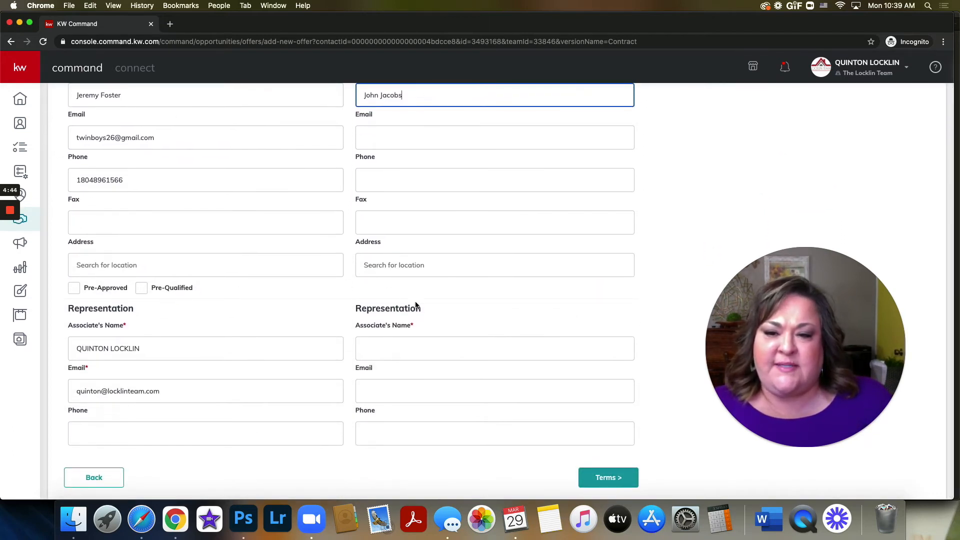
{"action": "left_click", "coordinate": [383, 346]}
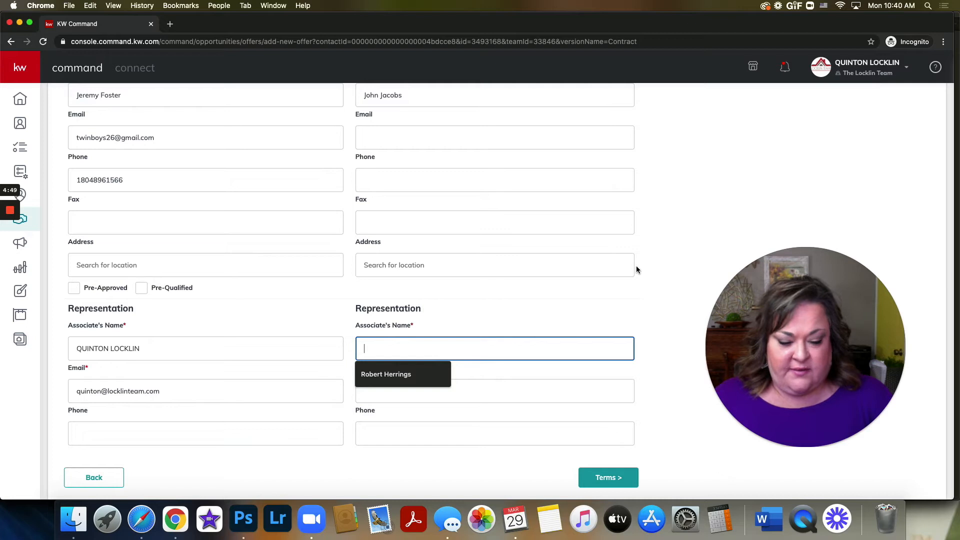
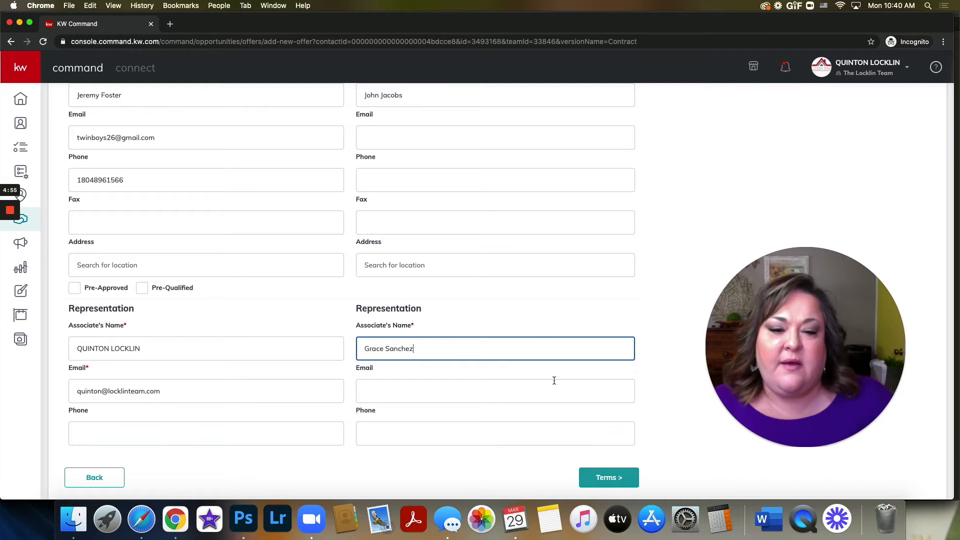
{"action": "left_click", "coordinate": [605, 483]}
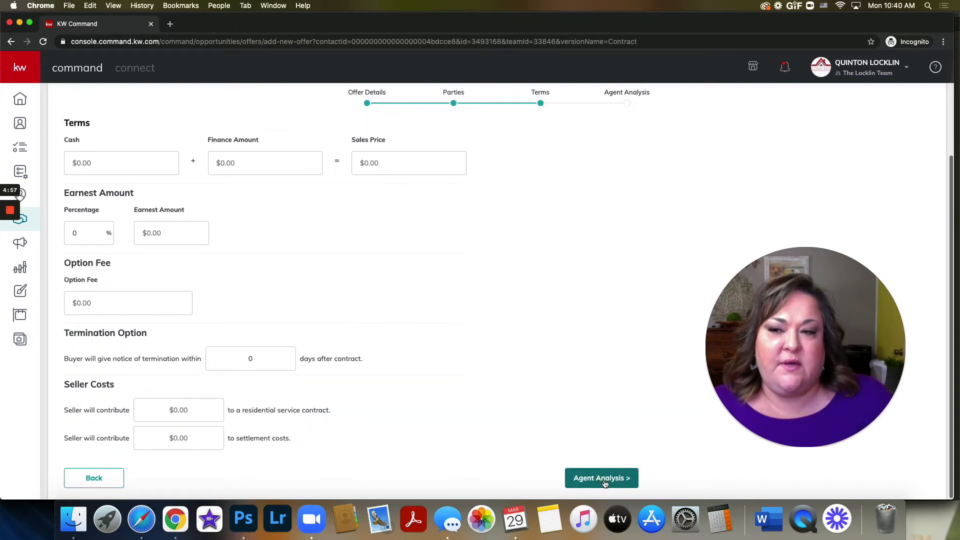
Step: Set the offer's finance amount to $339,000, leaving the cash amount at zero
{"action": "scroll", "coordinate": [588, 335], "scroll_direction": "up", "scroll_amount": 3}
{"action": "scroll", "coordinate": [588, 336], "scroll_direction": "up", "scroll_amount": 1}
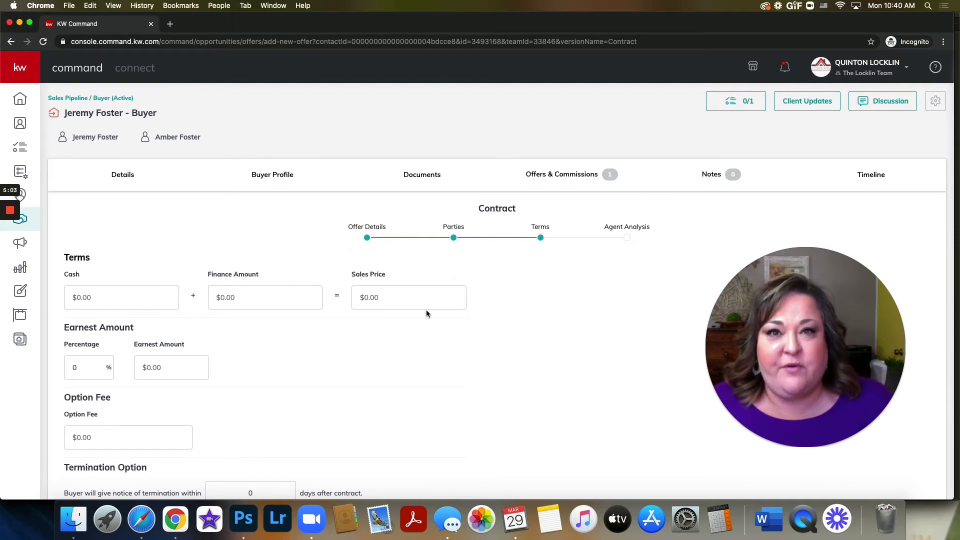
{"action": "left_click", "coordinate": [103, 298]}
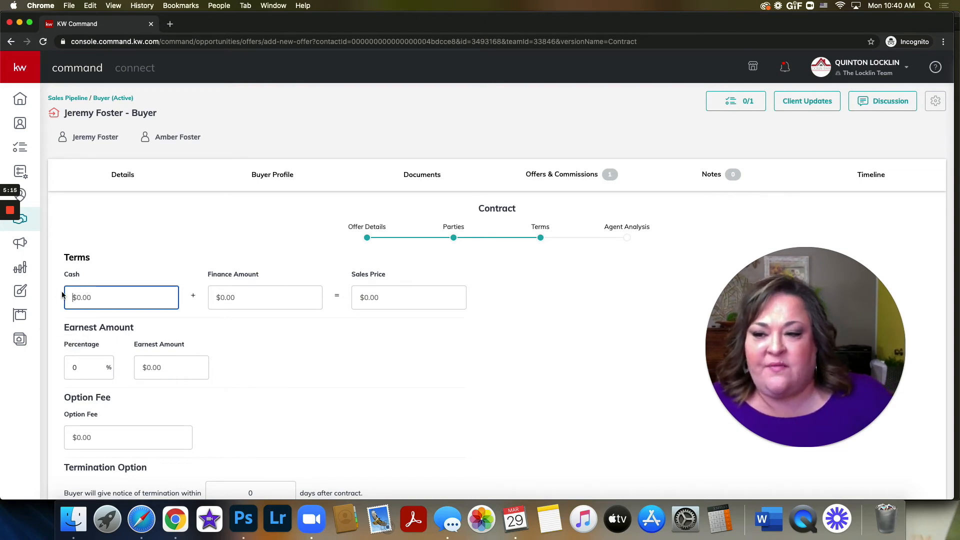
{"action": "left_click", "coordinate": [240, 297]}
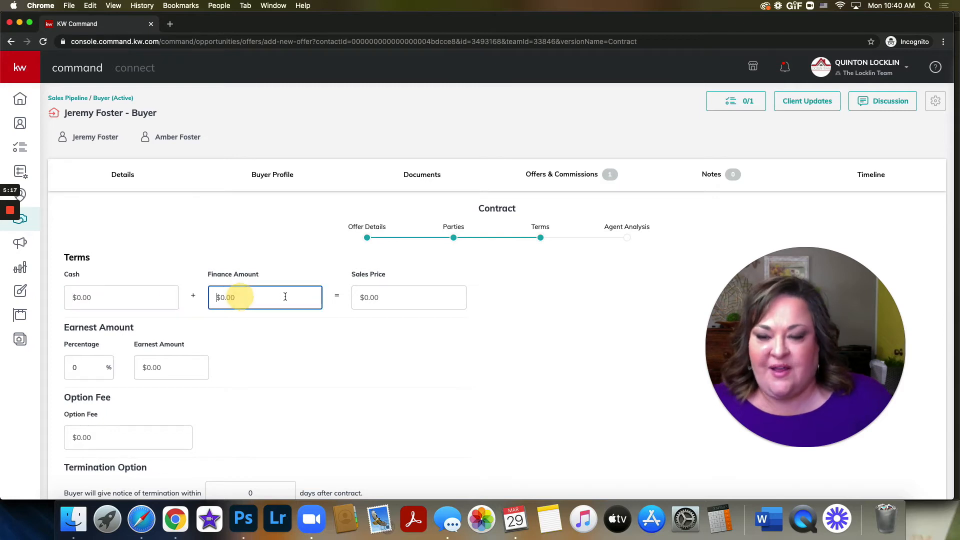
{"action": "type", "text": "339,000"}
Step: Set the offer's earnest amount to $3,390
{"action": "scroll", "coordinate": [267, 291], "scroll_direction": "down", "scroll_amount": 1}
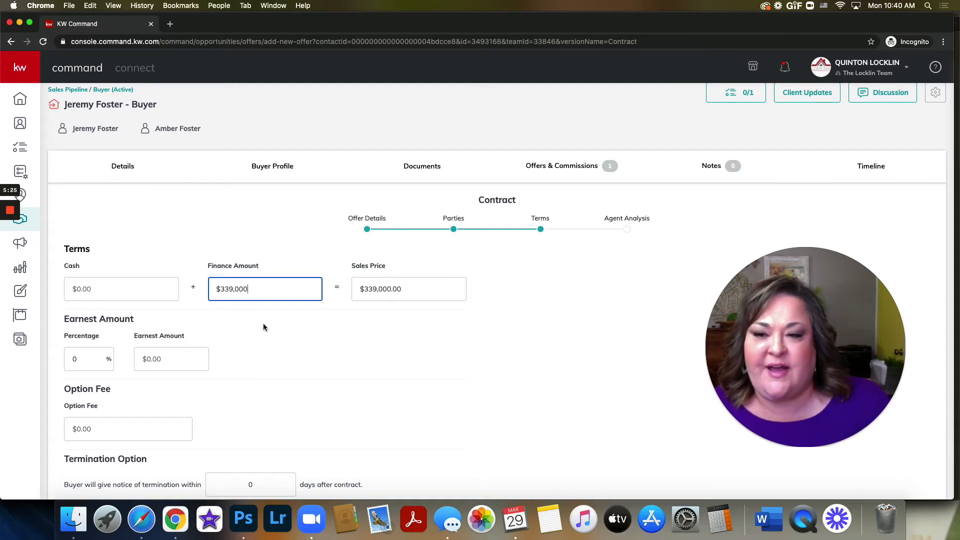
{"action": "scroll", "coordinate": [263, 327], "scroll_direction": "down", "scroll_amount": 3}
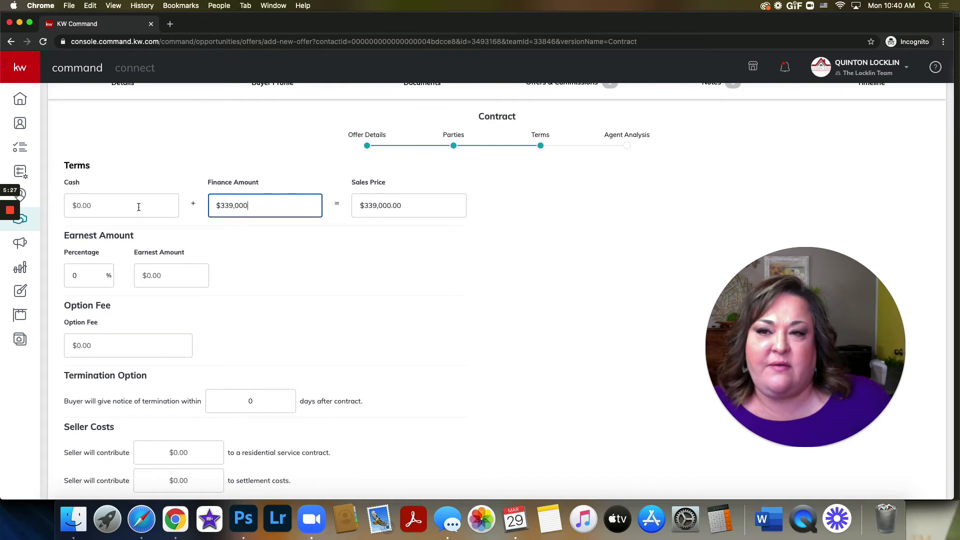
{"action": "left_click_drag", "start_coordinate": [416, 206], "coordinate": [353, 207]}
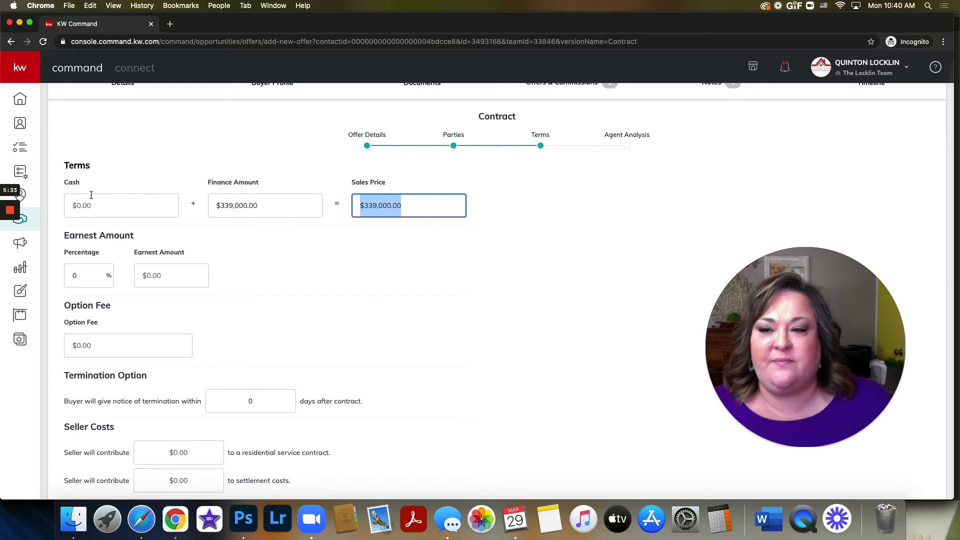
{"action": "left_click", "coordinate": [274, 260]}
{"action": "left_click_drag", "start_coordinate": [63, 239], "coordinate": [134, 235]}
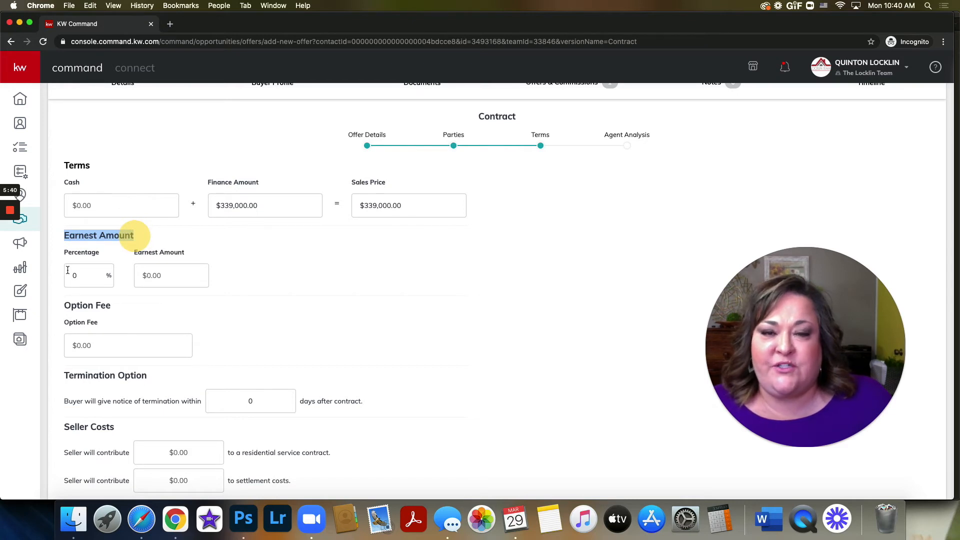
{"action": "left_click", "coordinate": [168, 274]}
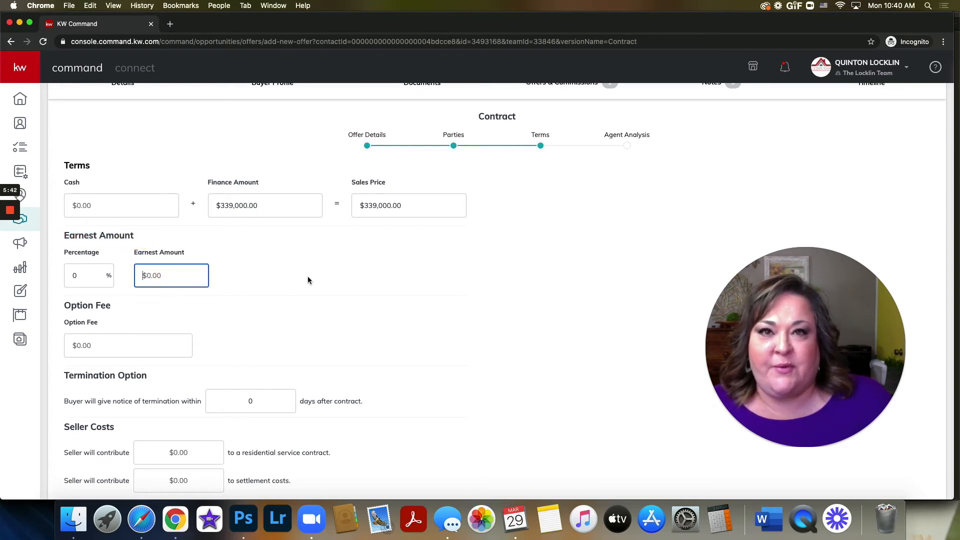
{"action": "type", "text": "3390"}
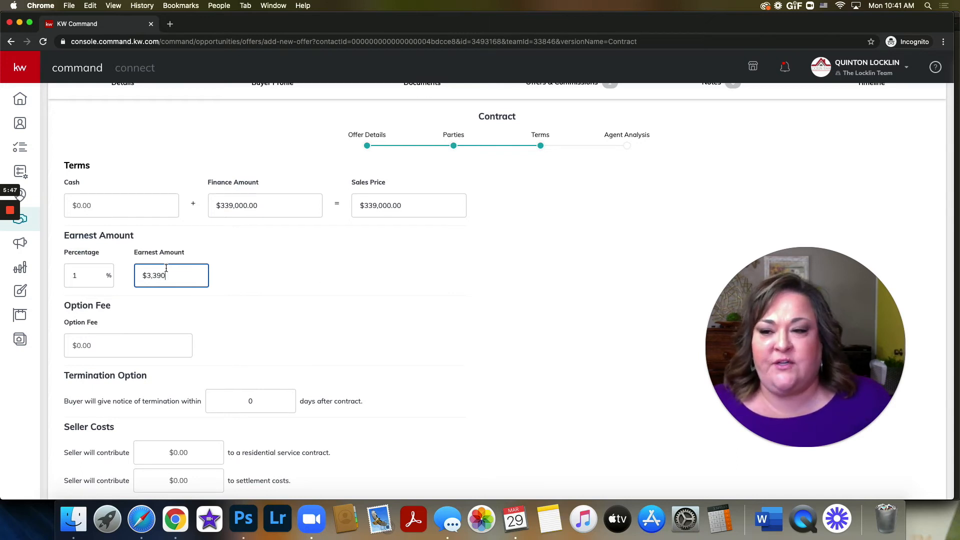
{"action": "left_click_drag", "start_coordinate": [144, 274], "coordinate": [185, 275]}
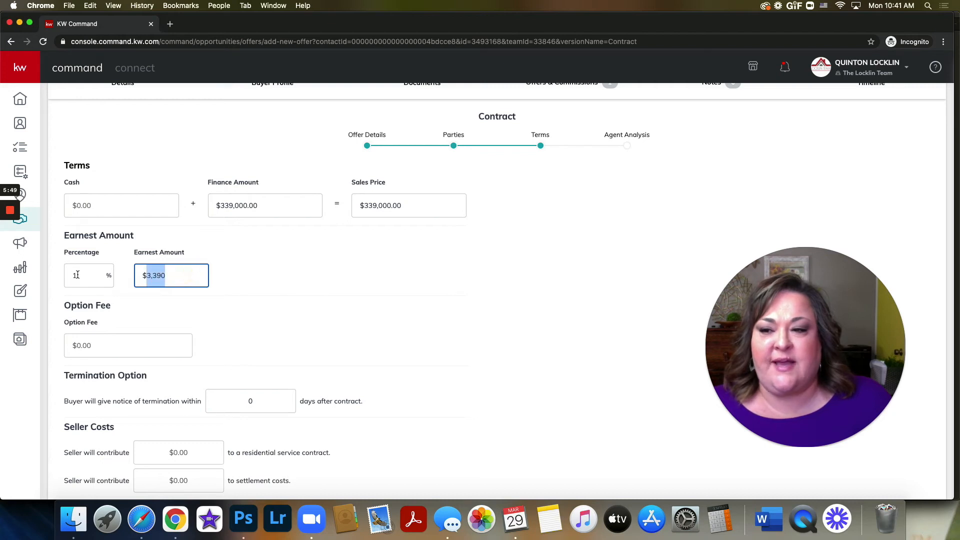
{"action": "left_click_drag", "start_coordinate": [82, 275], "coordinate": [56, 280]}
{"action": "left_click", "coordinate": [334, 298]}
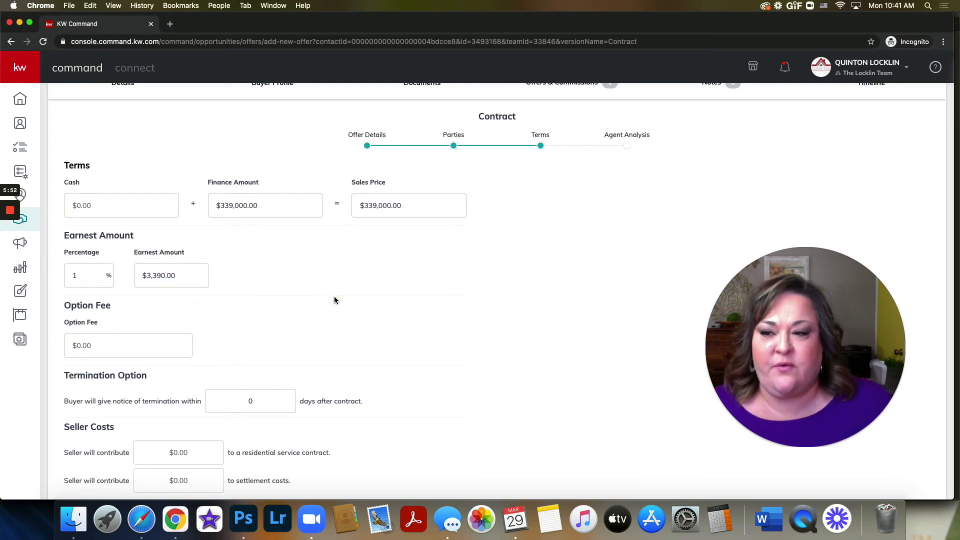
Step: Set the offer's option fee to $200 and the buyer's termination notice period to 7 days after contract
{"action": "scroll", "coordinate": [315, 288], "scroll_direction": "down", "scroll_amount": 2}
{"action": "left_click", "coordinate": [133, 308]}
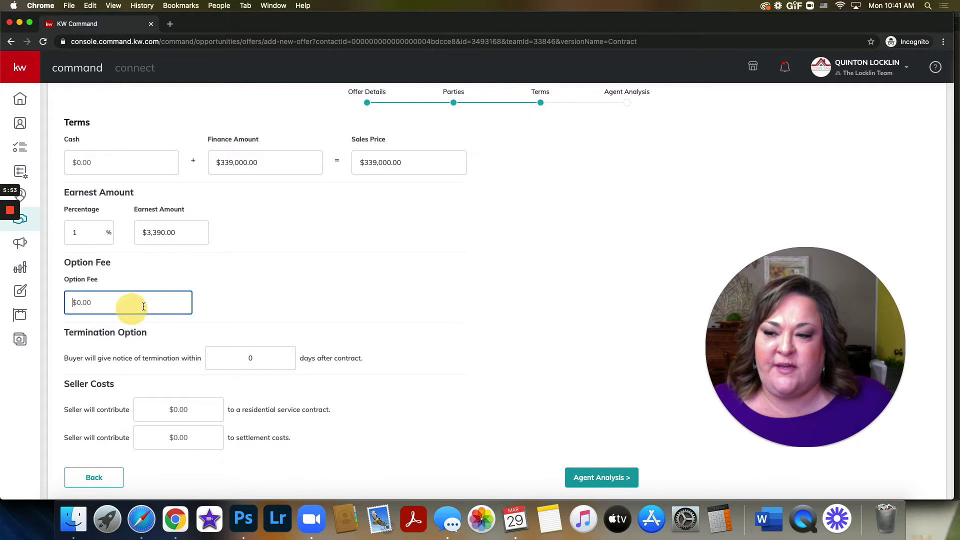
{"action": "type", "text": "200"}
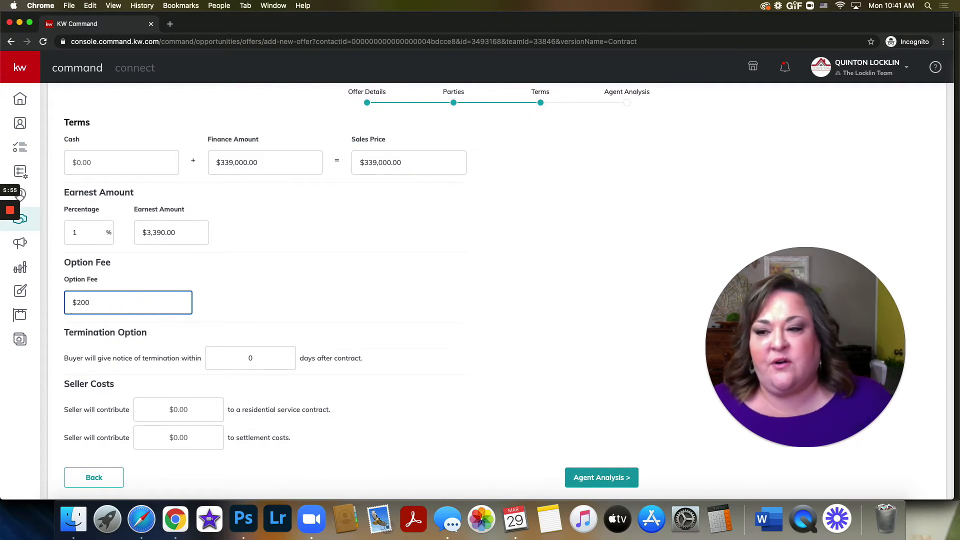
{"action": "left_click", "coordinate": [329, 302]}
{"action": "left_click", "coordinate": [272, 358]}
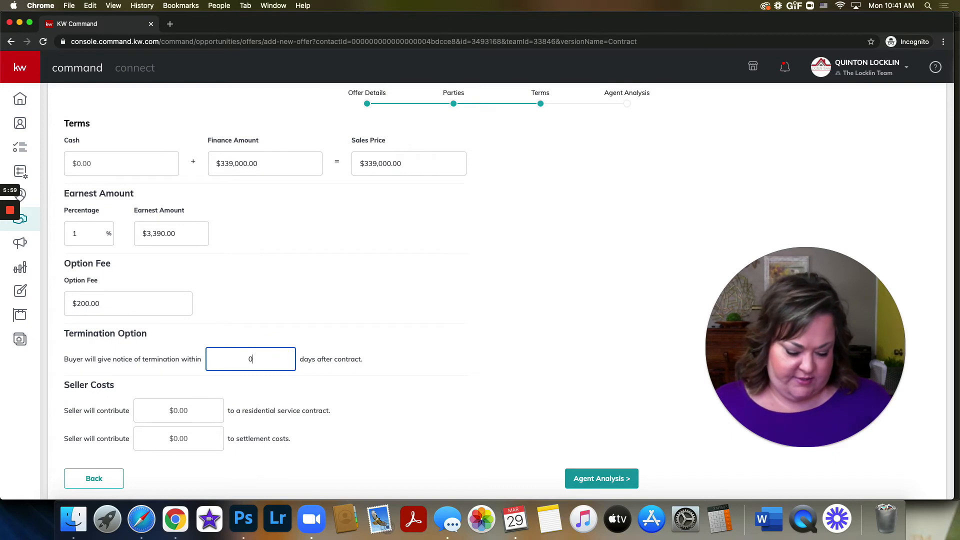
{"action": "type", "text": "7"}
{"action": "left_click", "coordinate": [396, 300]}
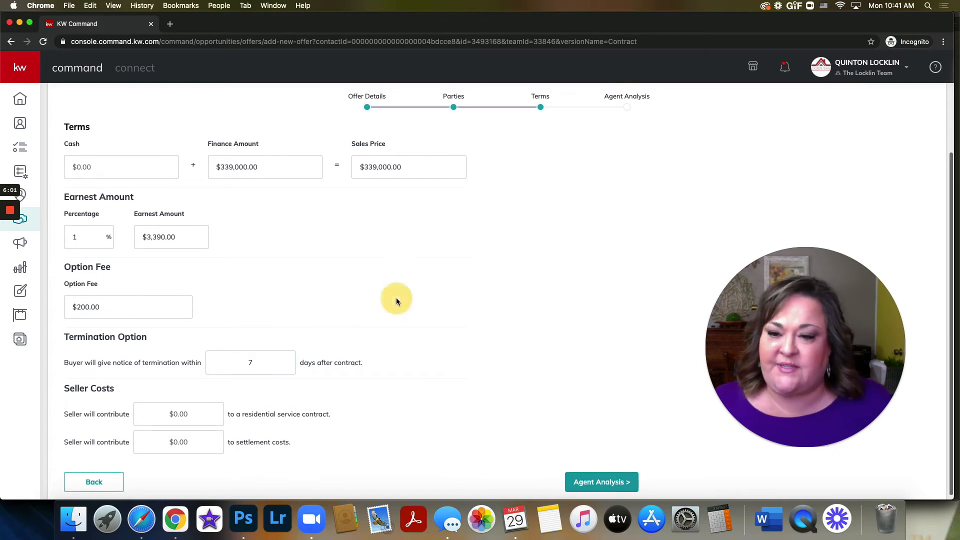
Step: Set the seller's contribution to a residential service contract to $695
{"action": "scroll", "coordinate": [396, 300], "scroll_direction": "down", "scroll_amount": 1}
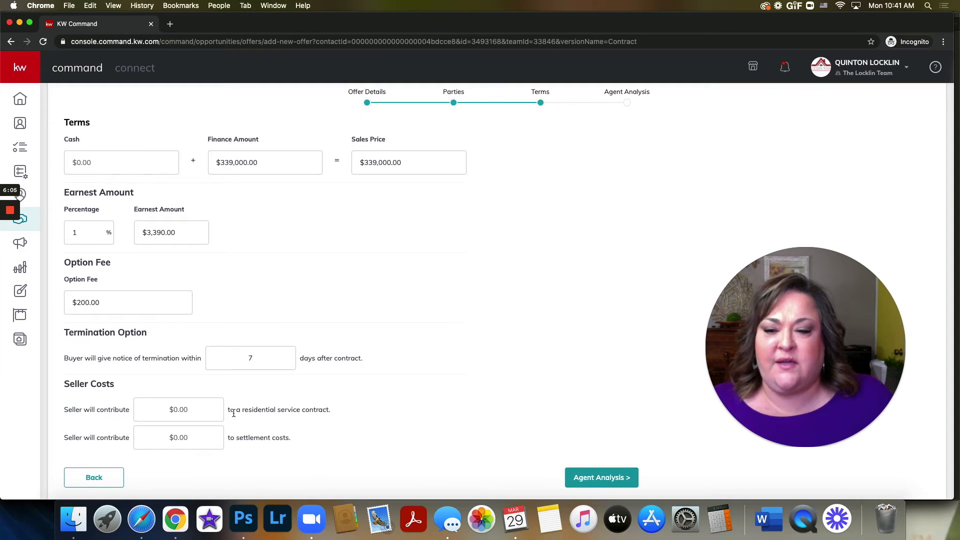
{"action": "left_click_drag", "start_coordinate": [329, 410], "coordinate": [241, 410]}
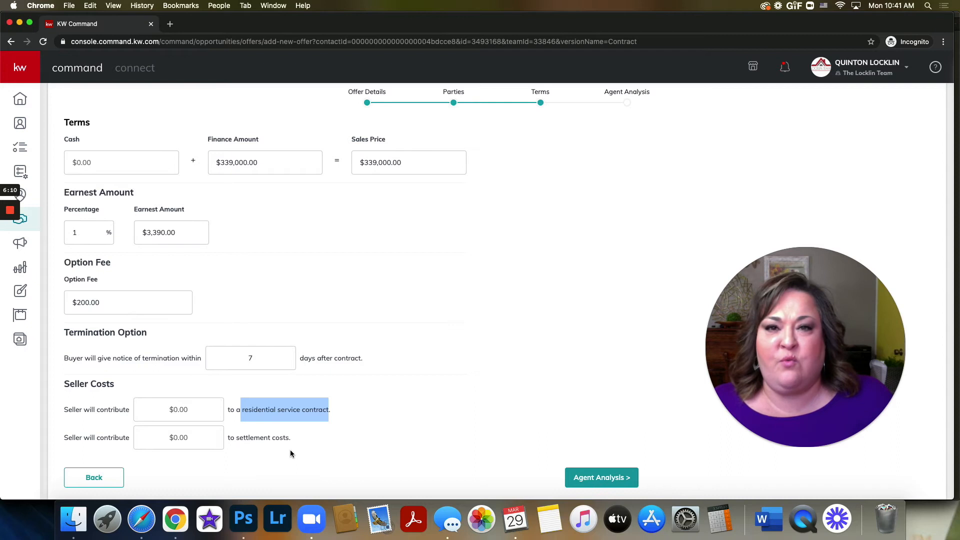
{"action": "scroll", "coordinate": [290, 449], "scroll_direction": "up", "scroll_amount": 1}
{"action": "left_click", "coordinate": [200, 420]}
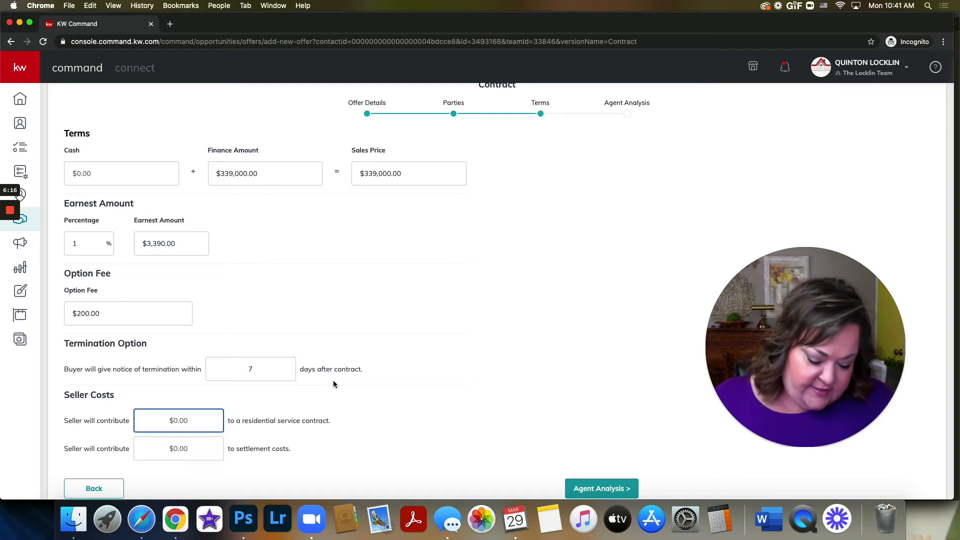
{"action": "type", "text": "695"}
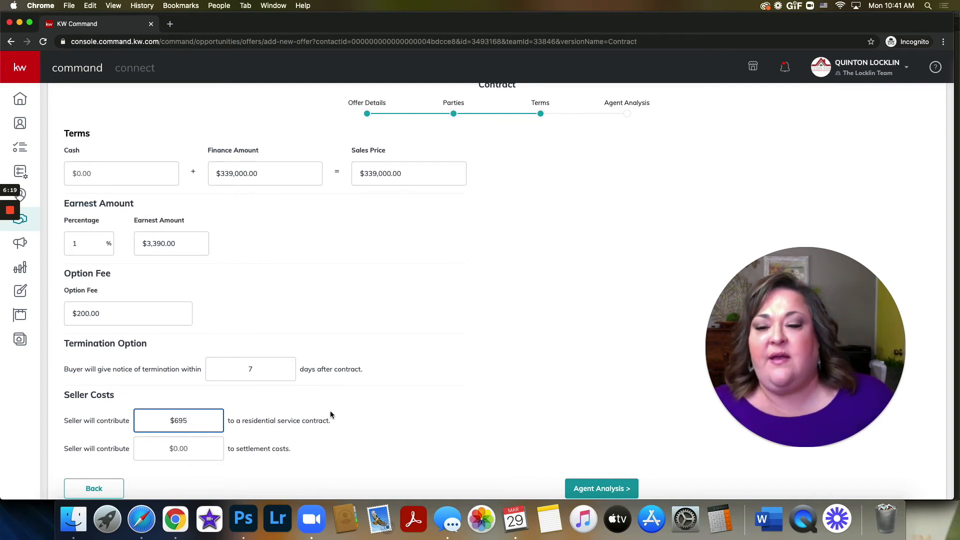
{"action": "left_click", "coordinate": [408, 406]}
Step: Set the seller's contribution to settlement costs to $6,500
{"action": "scroll", "coordinate": [428, 408], "scroll_direction": "down", "scroll_amount": 1}
{"action": "scroll", "coordinate": [428, 405], "scroll_direction": "down", "scroll_amount": 1}
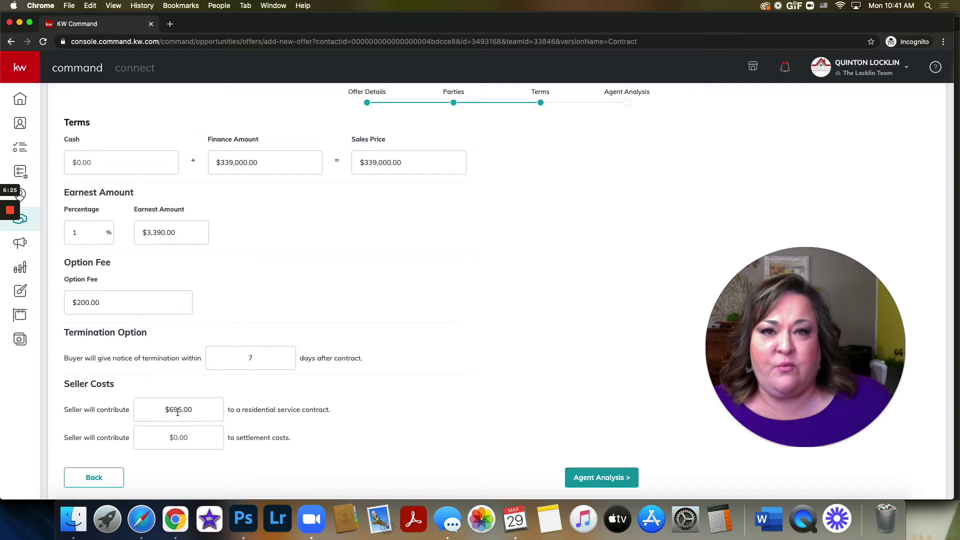
{"action": "left_click", "coordinate": [201, 440]}
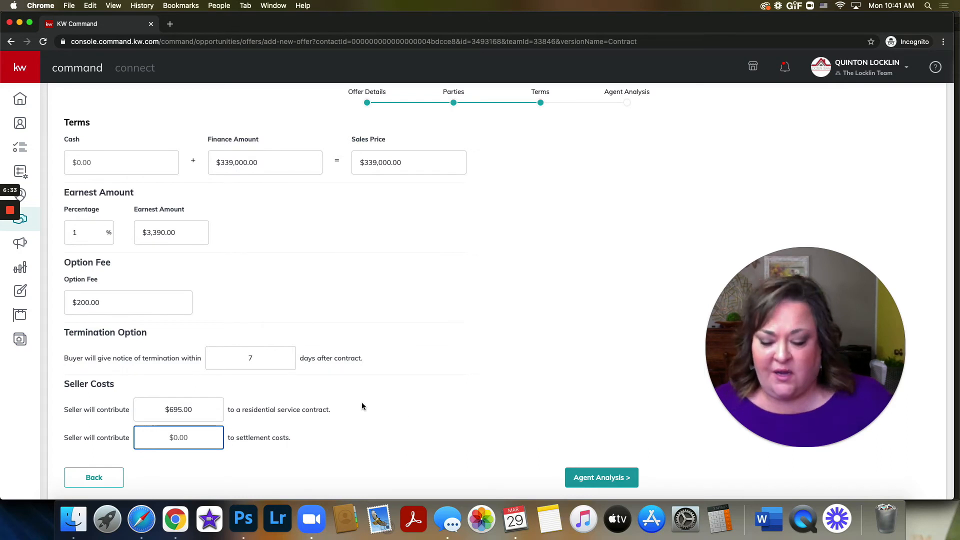
{"action": "type", "text": "6500"}
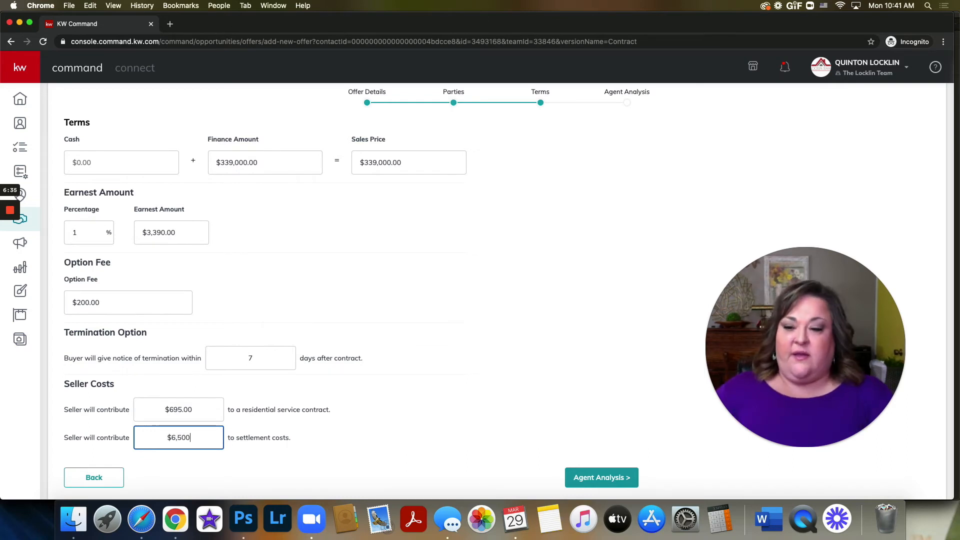
{"action": "left_click", "coordinate": [449, 344]}
{"action": "scroll", "coordinate": [463, 337], "scroll_direction": "up", "scroll_amount": 1}
{"action": "scroll", "coordinate": [489, 332], "scroll_direction": "down", "scroll_amount": 1}
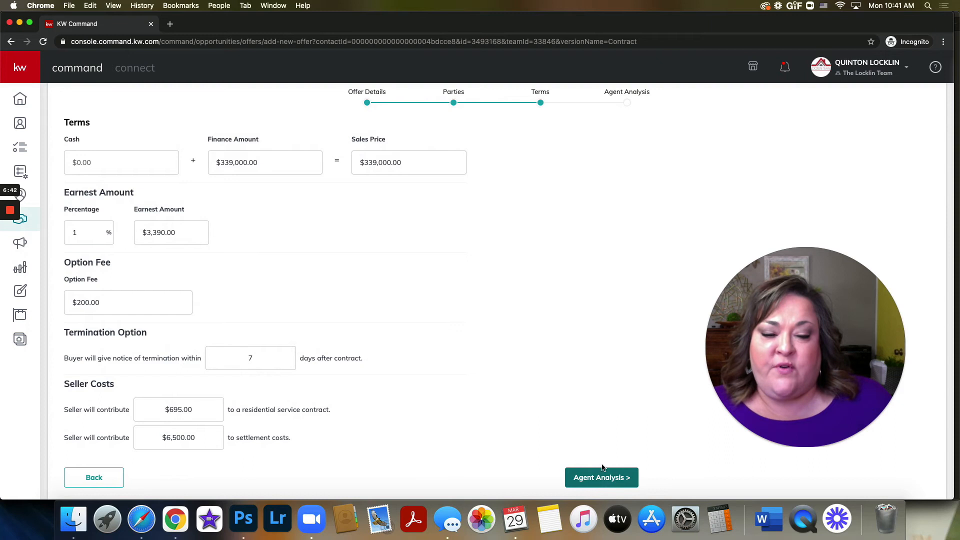
Step: Continue to the agent analysis, leave the pros, cons and summary blank, and save the contract offer
{"action": "scroll", "coordinate": [593, 480], "scroll_direction": "up", "scroll_amount": 1}
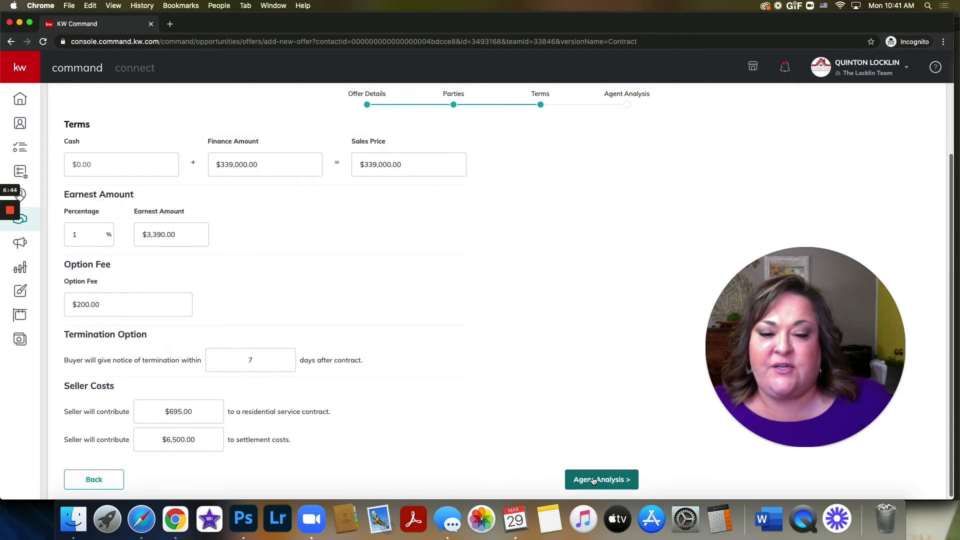
{"action": "left_click", "coordinate": [593, 479]}
{"action": "left_click", "coordinate": [81, 309]}
{"action": "left_click", "coordinate": [439, 306]}
{"action": "left_click", "coordinate": [217, 303]}
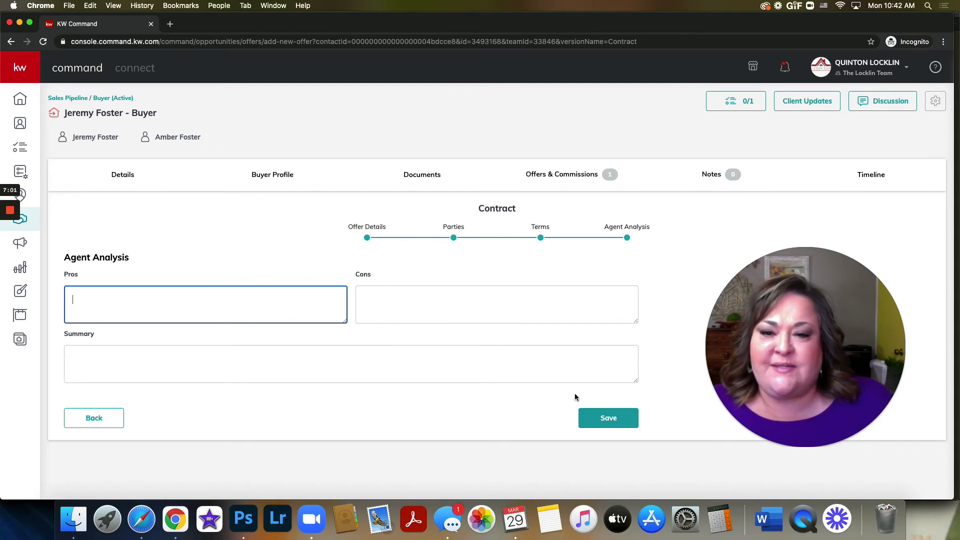
{"action": "left_click", "coordinate": [609, 419]}
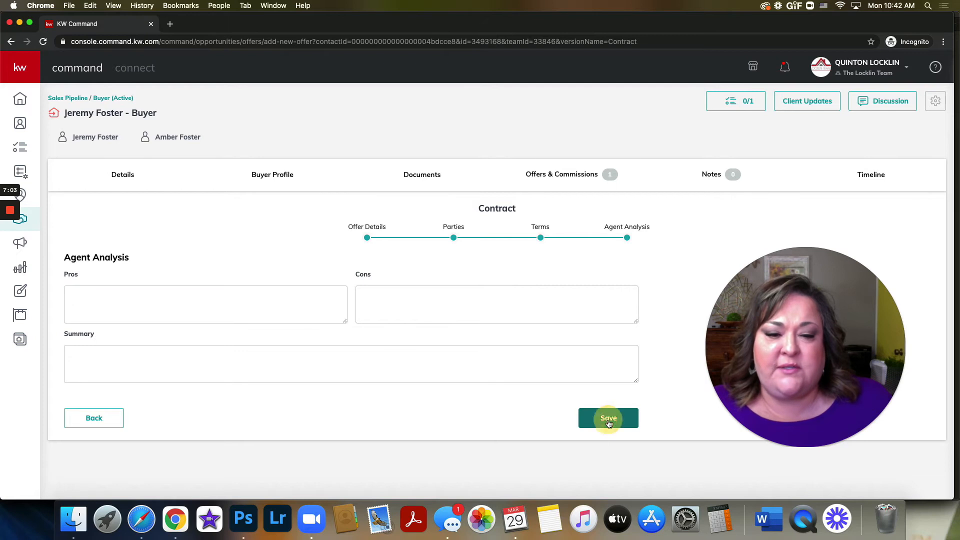
Step: Accept the March 29, 2021 offer of $339,000 and open its commission for management
{"action": "left_click_drag", "start_coordinate": [763, 372], "coordinate": [65, 157]}
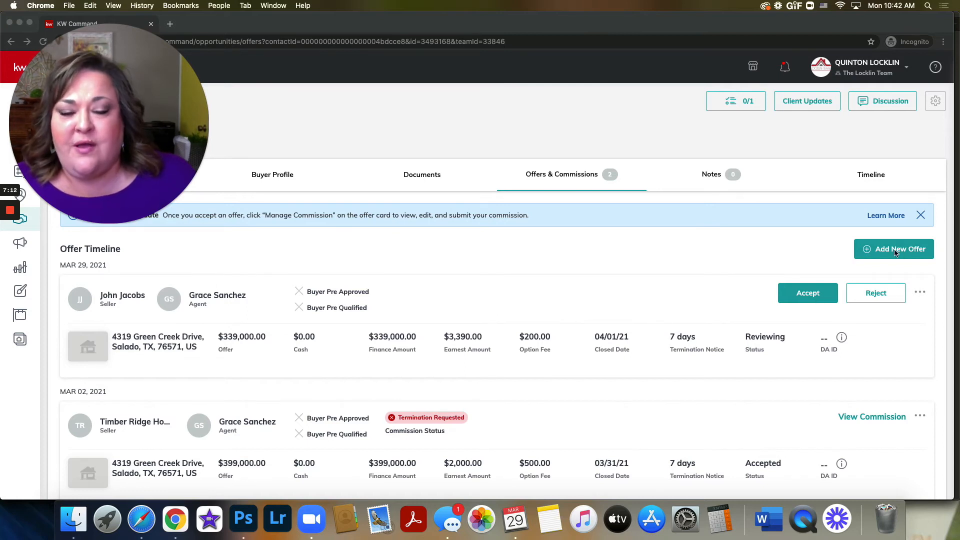
{"action": "scroll", "coordinate": [601, 337], "scroll_direction": "down", "scroll_amount": 2}
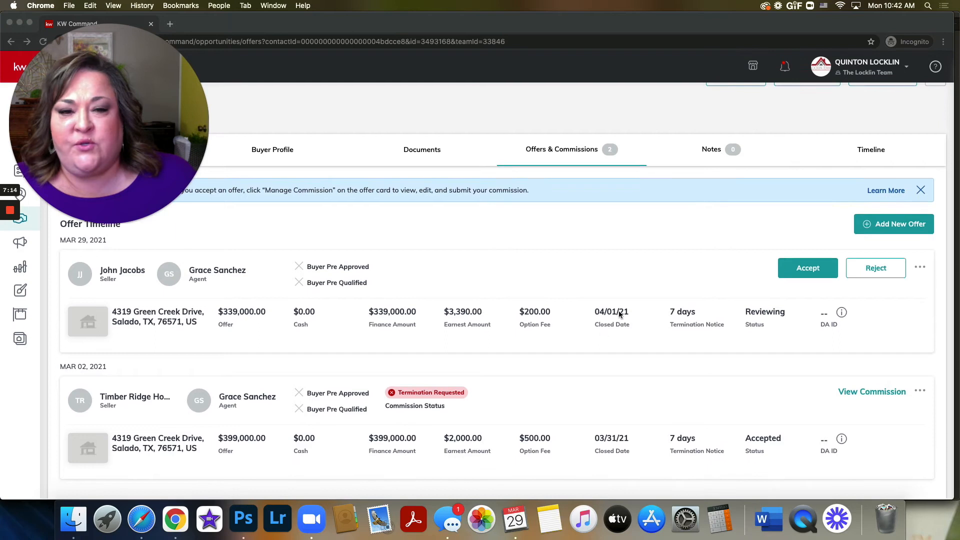
{"action": "left_click", "coordinate": [803, 274]}
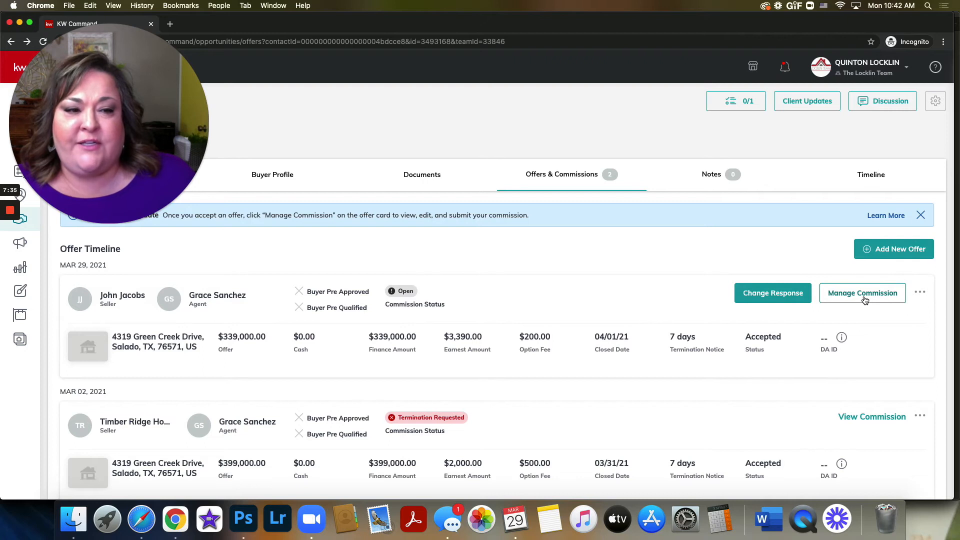
{"action": "left_click", "coordinate": [864, 296]}
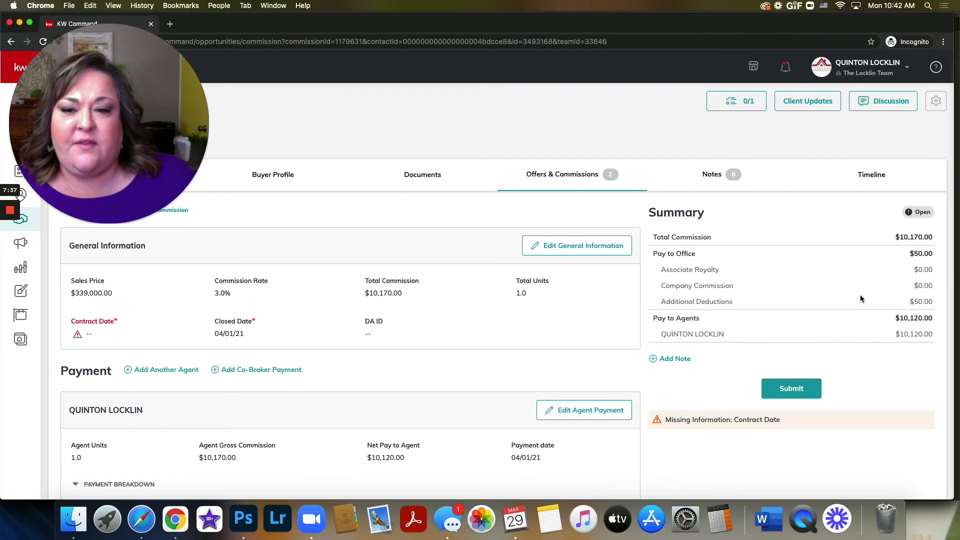
{"action": "left_click_drag", "start_coordinate": [82, 112], "coordinate": [199, 110]}
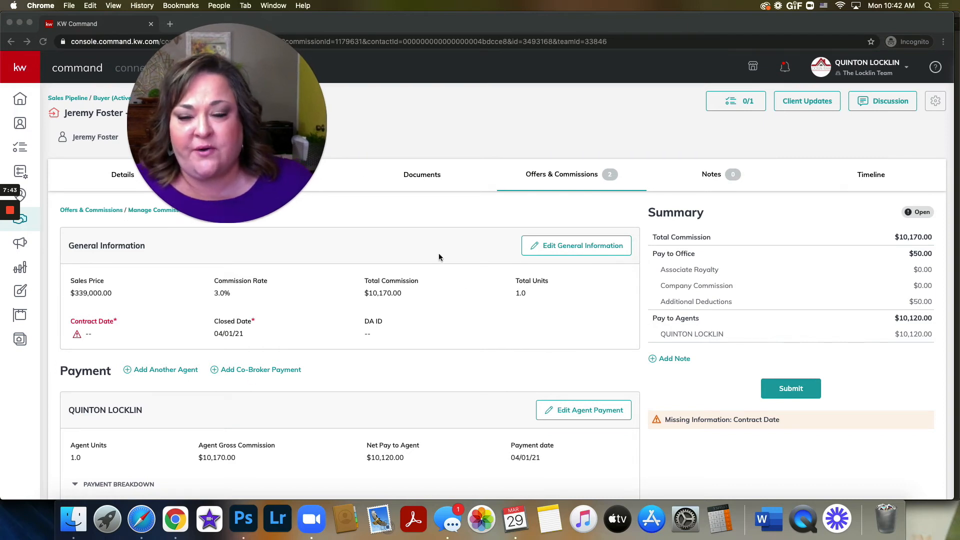
{"action": "left_click_drag", "start_coordinate": [280, 150], "coordinate": [164, 147]}
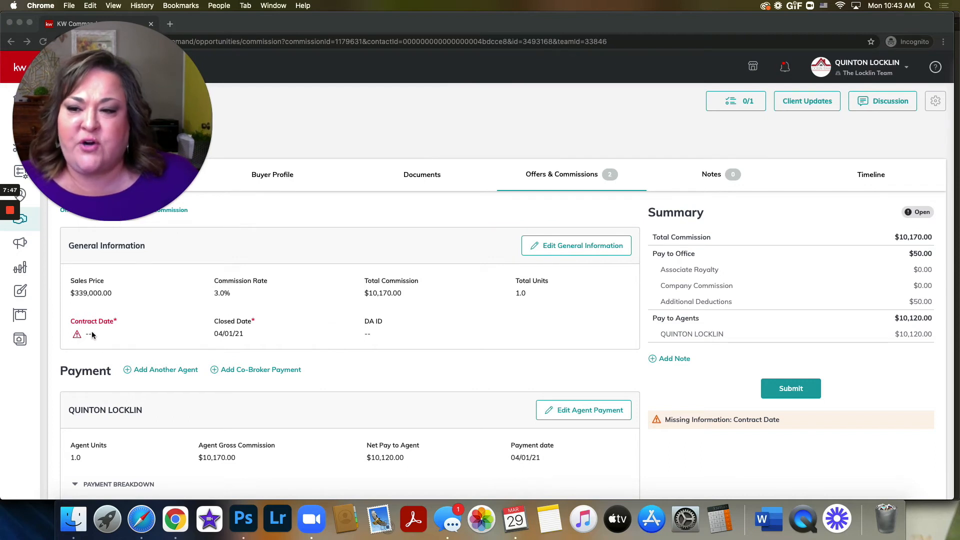
Step: Set the contract date to 01/06/2021 in the commission's general information and save the changes
{"action": "left_click", "coordinate": [560, 247]}
{"action": "left_click", "coordinate": [562, 247]}
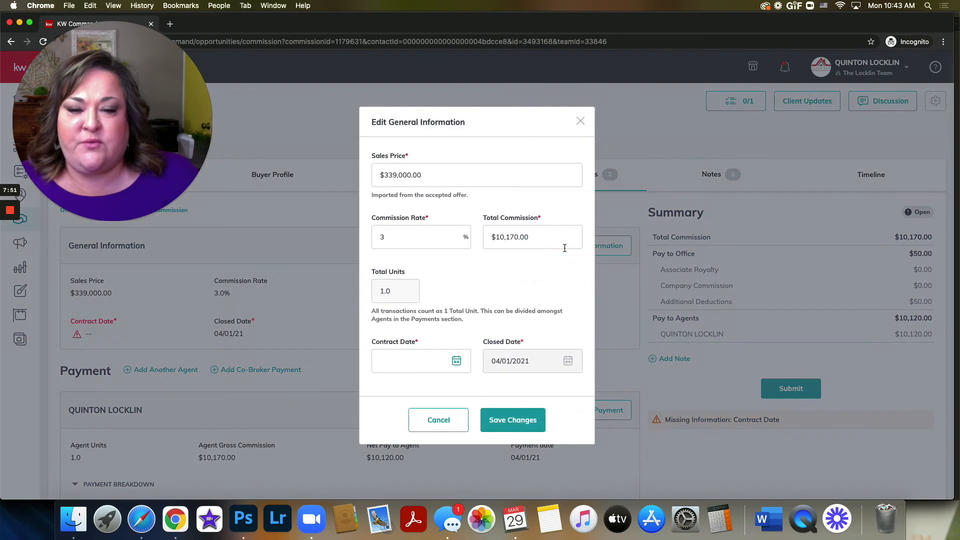
{"action": "scroll", "coordinate": [505, 280], "scroll_direction": "down", "scroll_amount": 3}
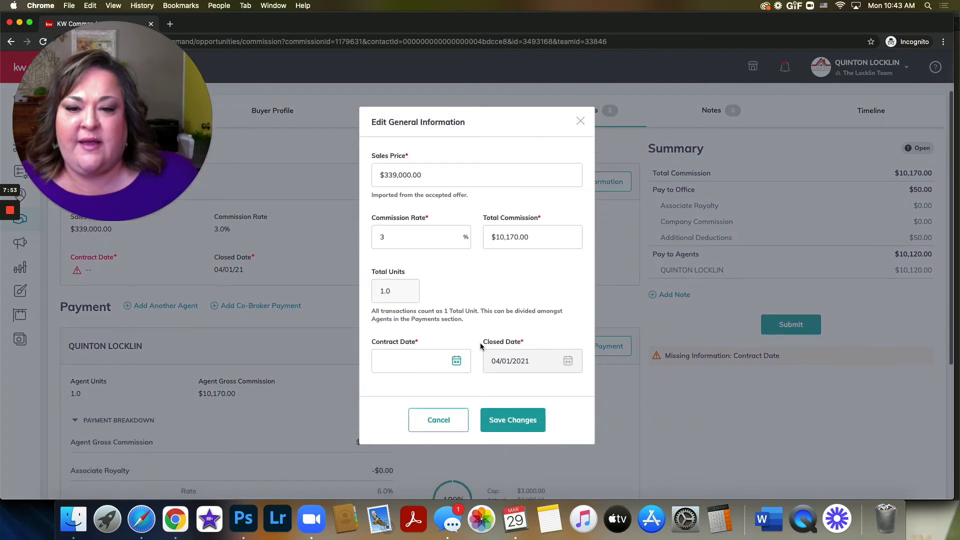
{"action": "left_click", "coordinate": [455, 361]}
{"action": "scroll", "coordinate": [424, 325], "scroll_direction": "down", "scroll_amount": 3}
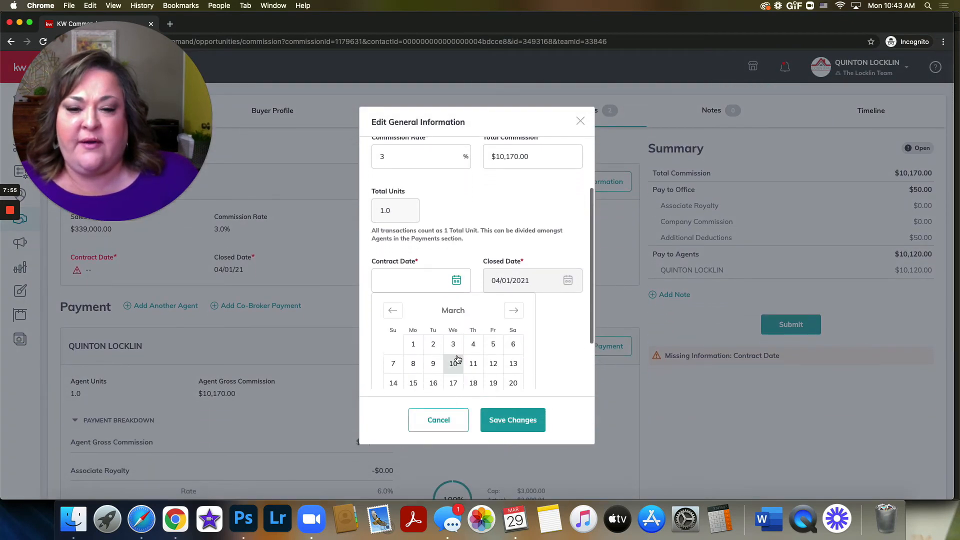
{"action": "left_click", "coordinate": [392, 309]}
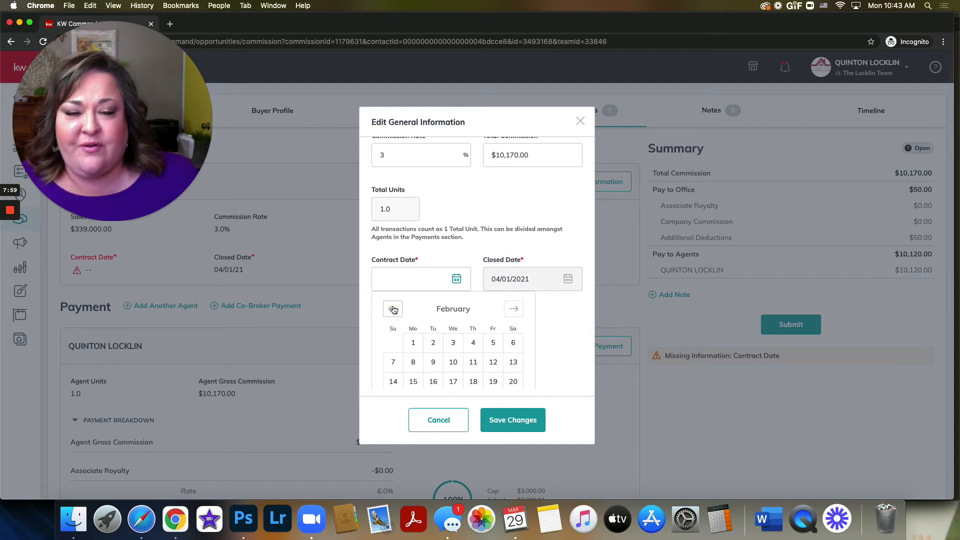
{"action": "left_click", "coordinate": [393, 309]}
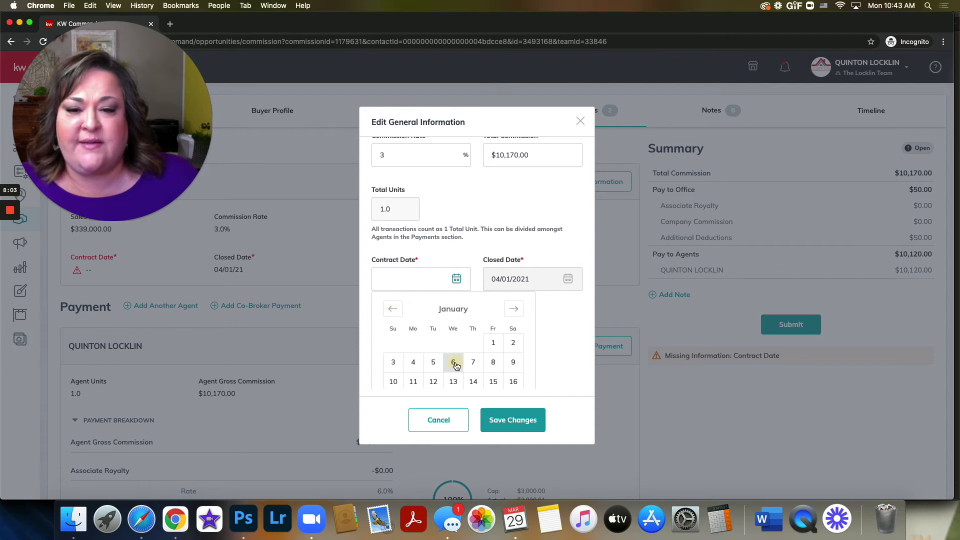
{"action": "left_click", "coordinate": [455, 363]}
{"action": "left_click", "coordinate": [527, 419]}
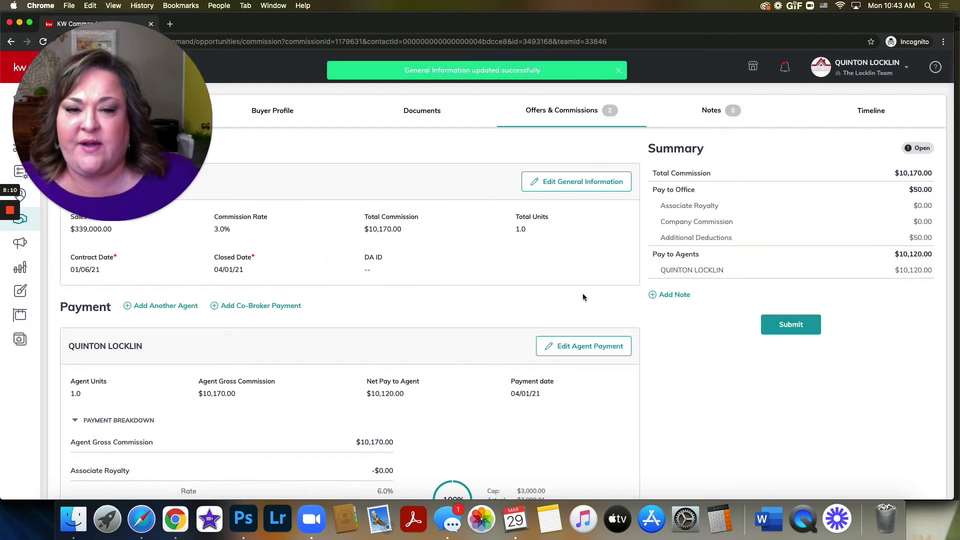
Step: Review the commission's payment breakdown, and open the agent payment for editing to examine its deductions and extra payment options
{"action": "scroll", "coordinate": [583, 296], "scroll_direction": "down", "scroll_amount": 3}
{"action": "left_click_drag", "start_coordinate": [145, 127], "coordinate": [873, 397]}
{"action": "scroll", "coordinate": [272, 292], "scroll_direction": "down", "scroll_amount": 3}
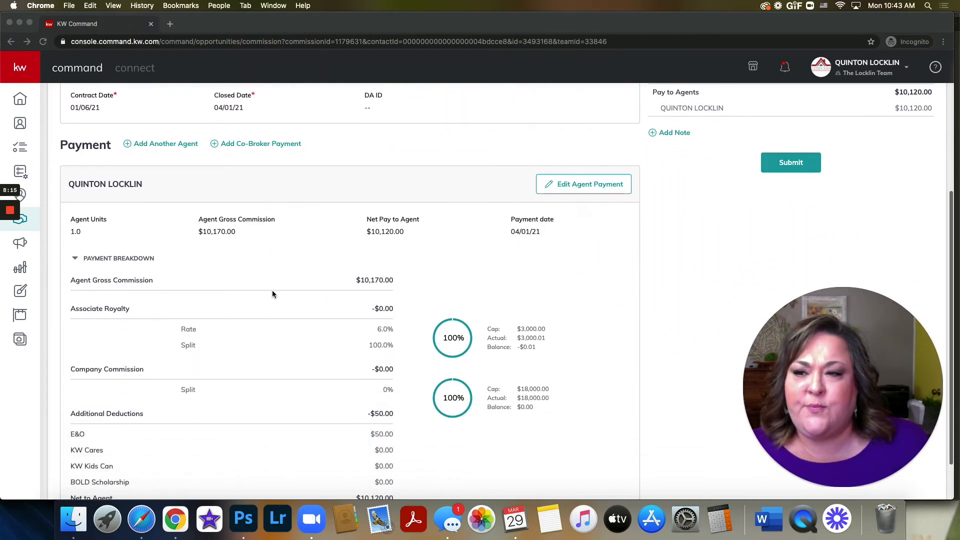
{"action": "scroll", "coordinate": [272, 293], "scroll_direction": "down", "scroll_amount": 2}
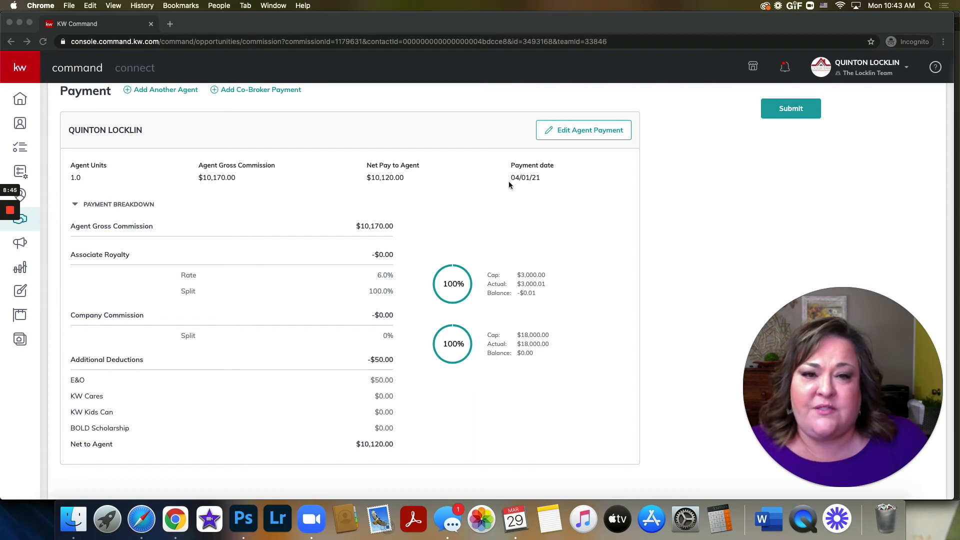
{"action": "left_click", "coordinate": [567, 131]}
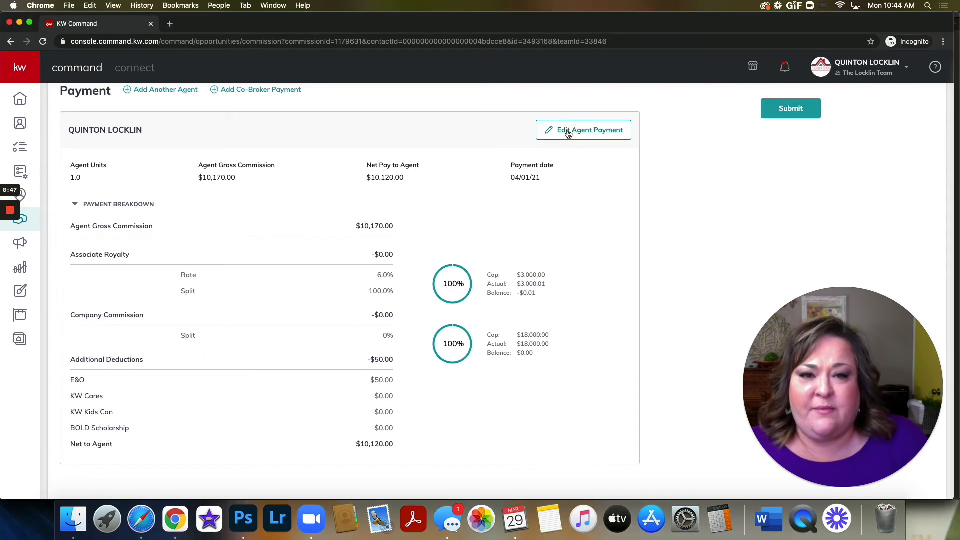
{"action": "left_click", "coordinate": [568, 131]}
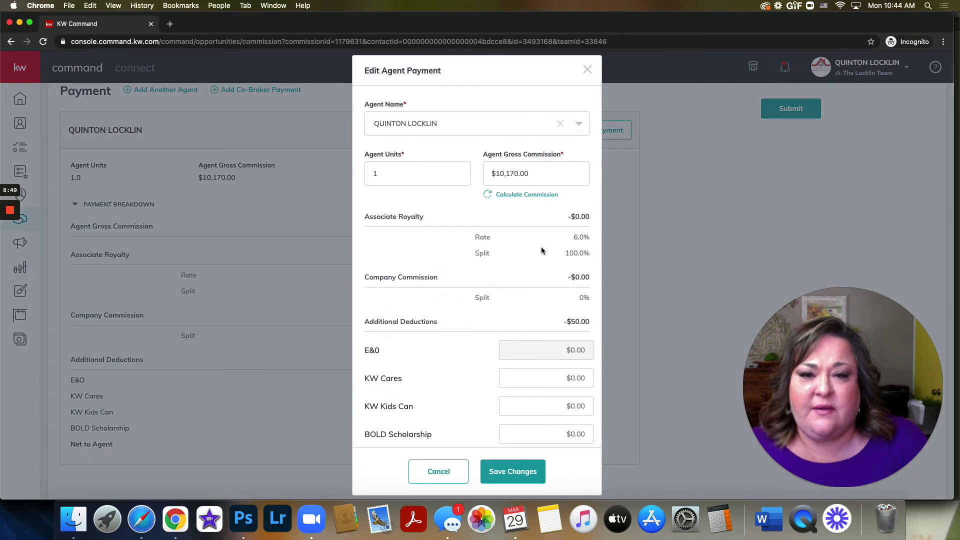
{"action": "scroll", "coordinate": [530, 270], "scroll_direction": "down", "scroll_amount": 4}
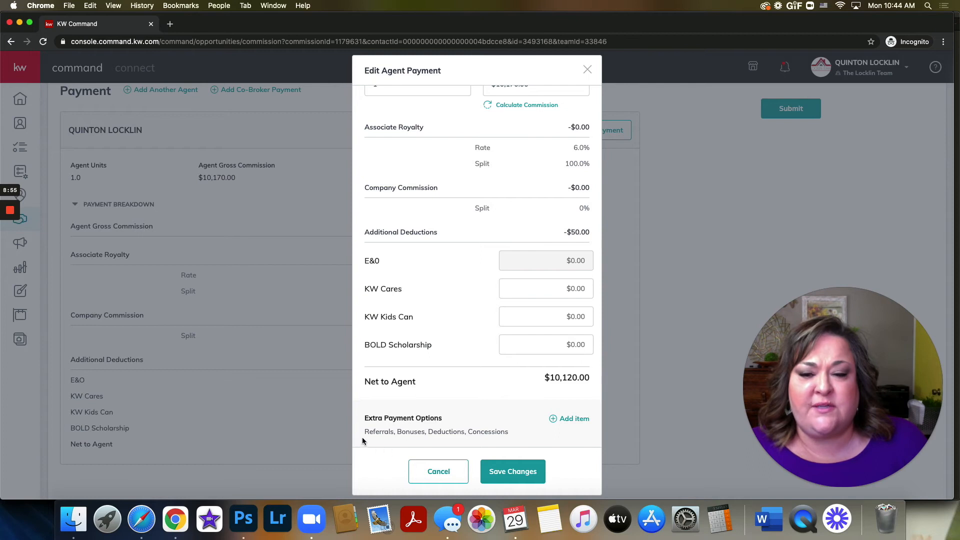
{"action": "left_click_drag", "start_coordinate": [364, 430], "coordinate": [441, 435]}
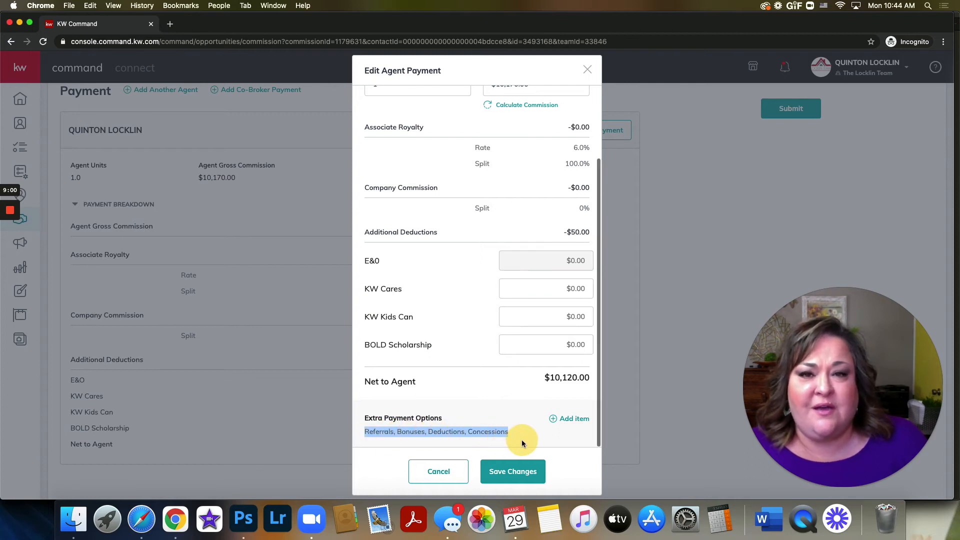
Step: Add an extra payment item of type Outside Referral to the agent payment
{"action": "left_click", "coordinate": [438, 416]}
{"action": "left_click", "coordinate": [570, 420]}
{"action": "left_click", "coordinate": [450, 233]}
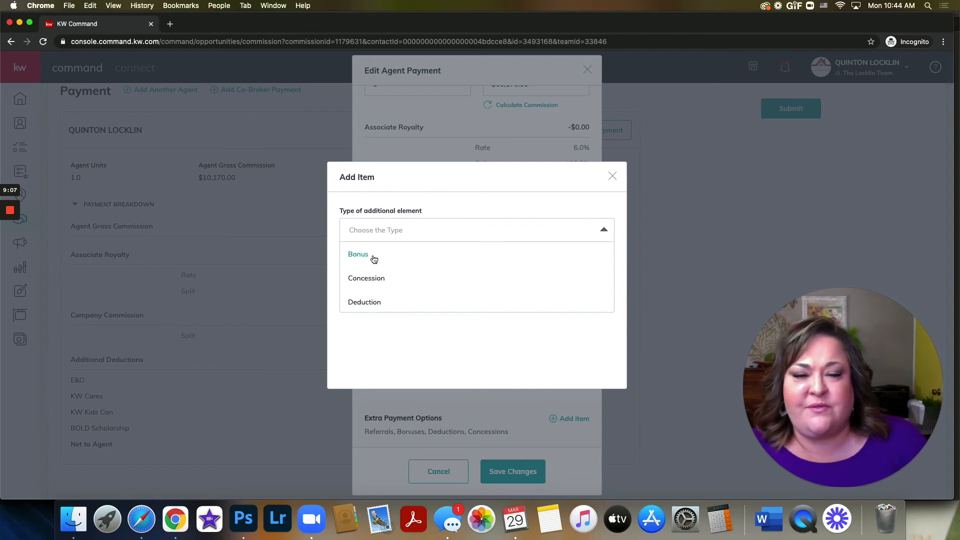
{"action": "scroll", "coordinate": [445, 285], "scroll_direction": "down", "scroll_amount": 2}
{"action": "scroll", "coordinate": [444, 284], "scroll_direction": "down", "scroll_amount": 1}
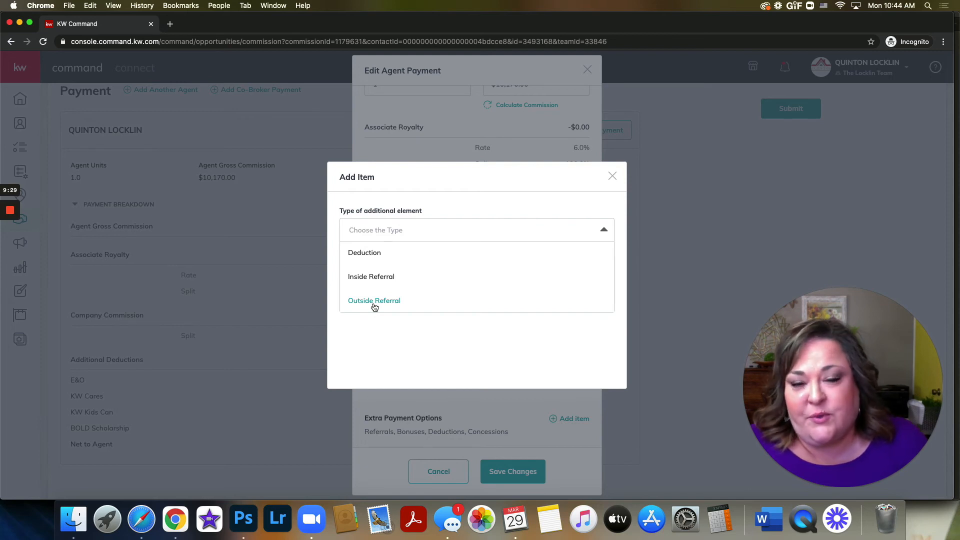
{"action": "scroll", "coordinate": [374, 306], "scroll_direction": "down", "scroll_amount": 1}
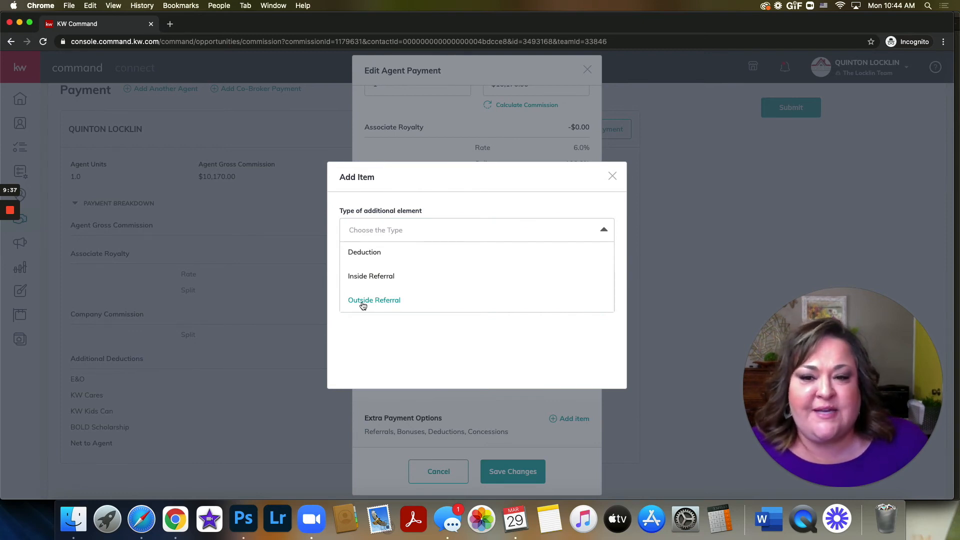
{"action": "left_click", "coordinate": [363, 304]}
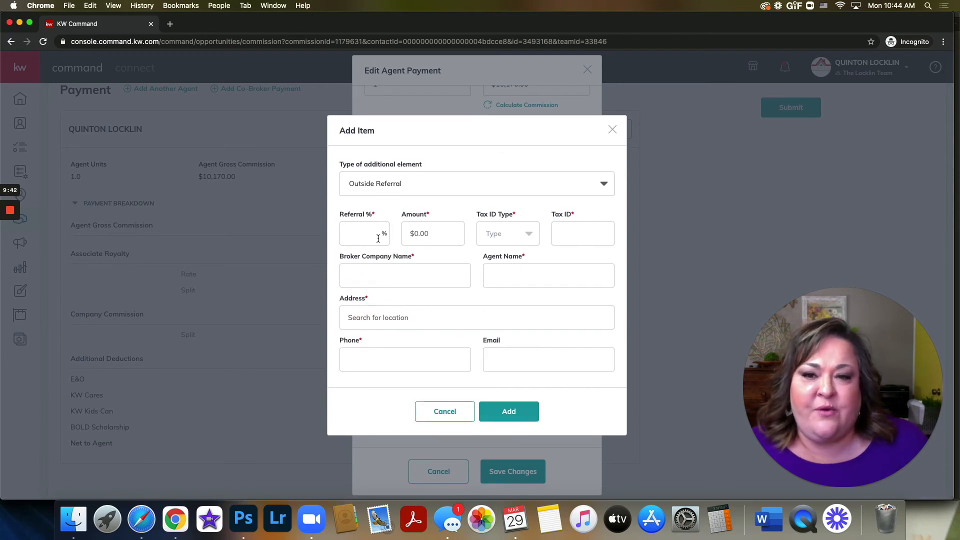
{"action": "left_click", "coordinate": [426, 234]}
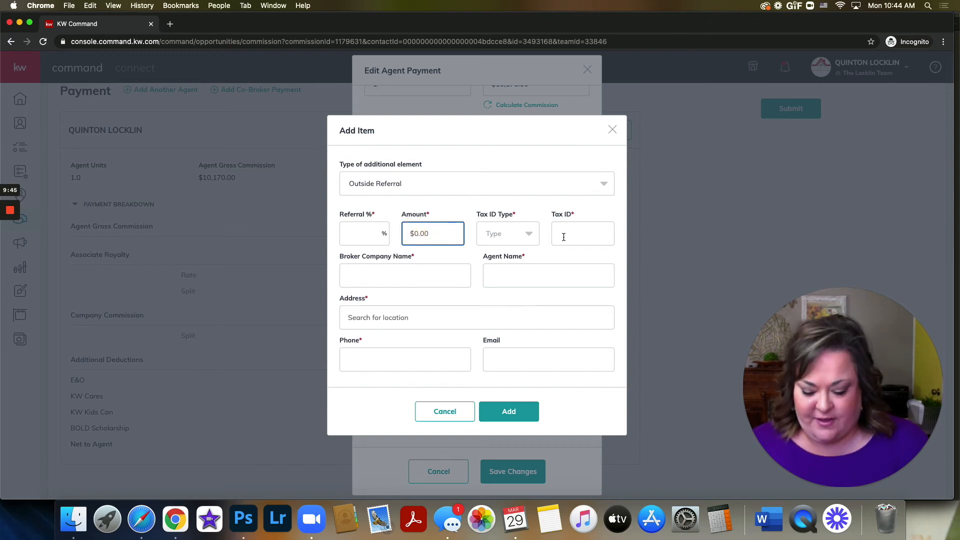
{"action": "type", "text": "3"}
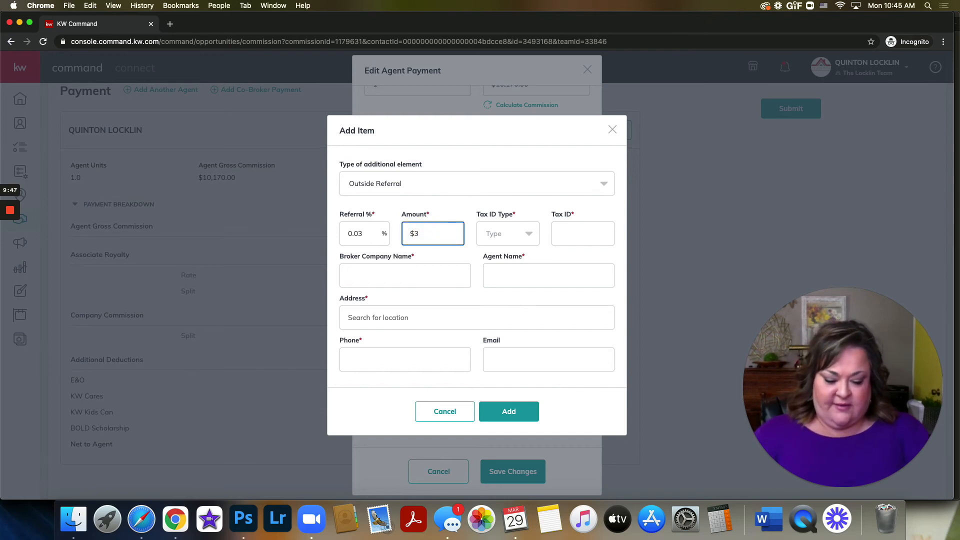
{"action": "type", "text": ",200"}
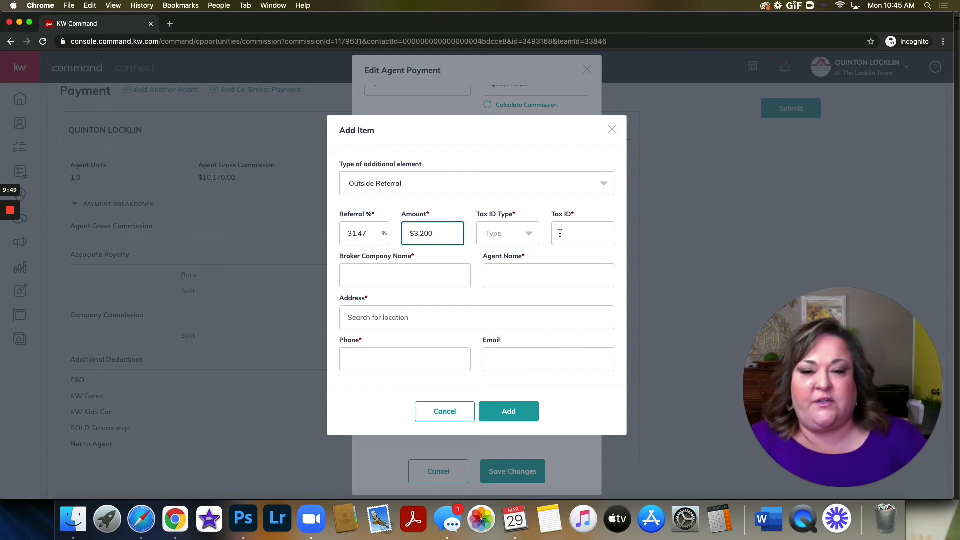
Step: Set the outside referral's amount to $2,800
{"action": "left_click_drag", "start_coordinate": [445, 232], "coordinate": [405, 233]}
{"action": "type", "text": "2800"}
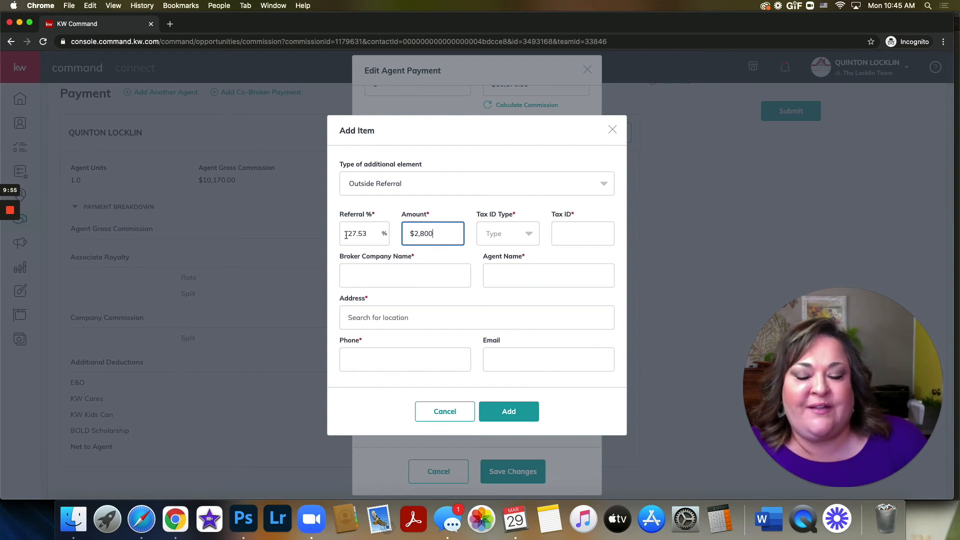
{"action": "left_click_drag", "start_coordinate": [346, 235], "coordinate": [375, 233]}
{"action": "left_click", "coordinate": [466, 253]}
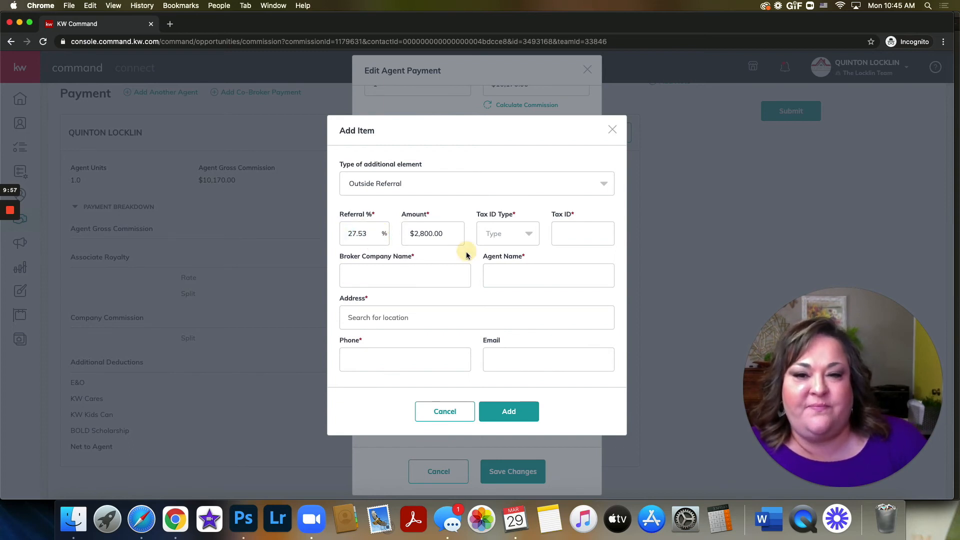
Step: Choose EIN as the outside referral's tax ID type and enter the nine-digit tax ID
{"action": "left_click", "coordinate": [506, 238]}
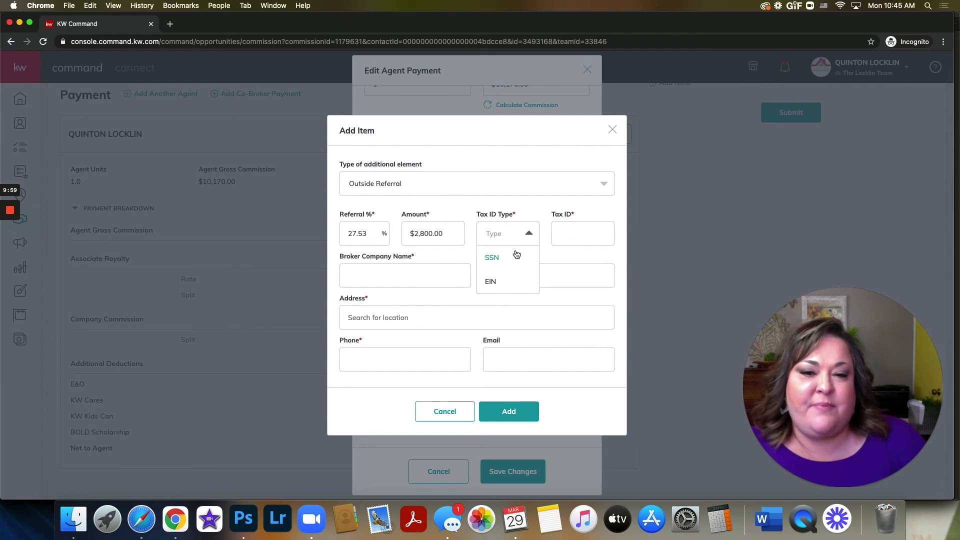
{"action": "scroll", "coordinate": [499, 286], "scroll_direction": "down", "scroll_amount": 1}
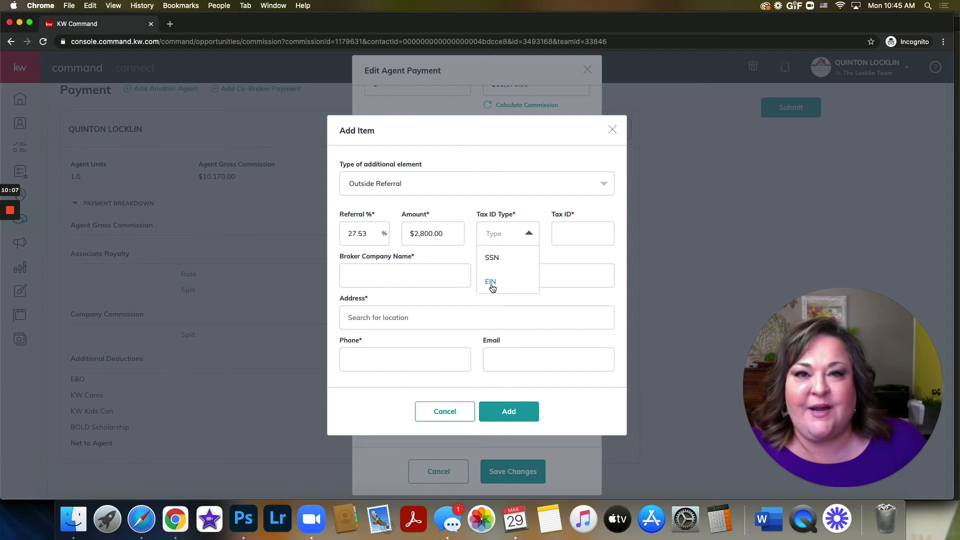
{"action": "left_click", "coordinate": [491, 282]}
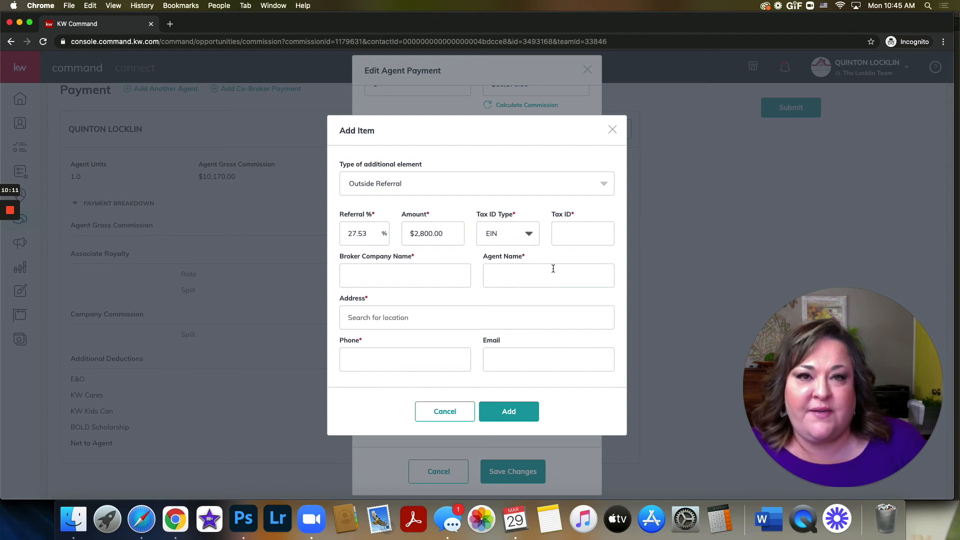
{"action": "left_click", "coordinate": [588, 231]}
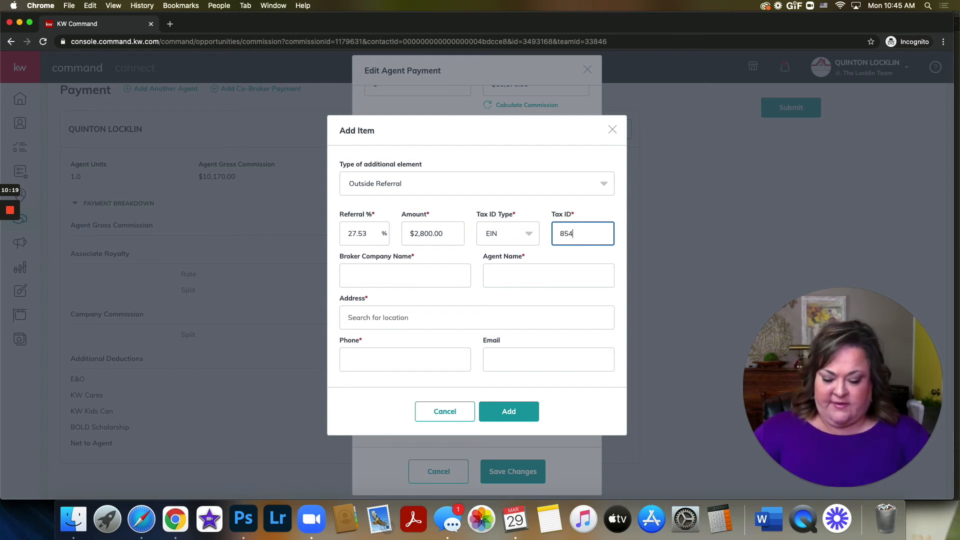
{"action": "key", "text": "Tab"}
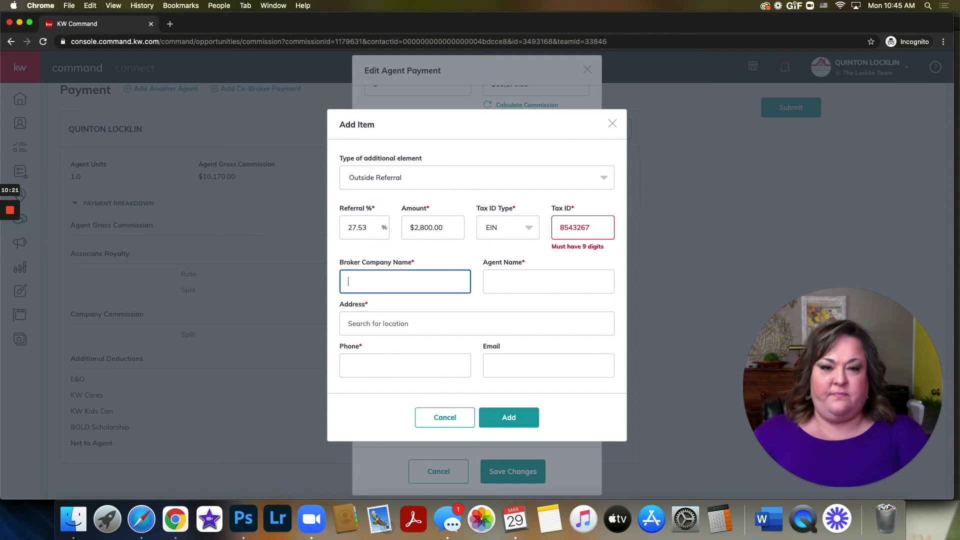
{"action": "left_click", "coordinate": [598, 227]}
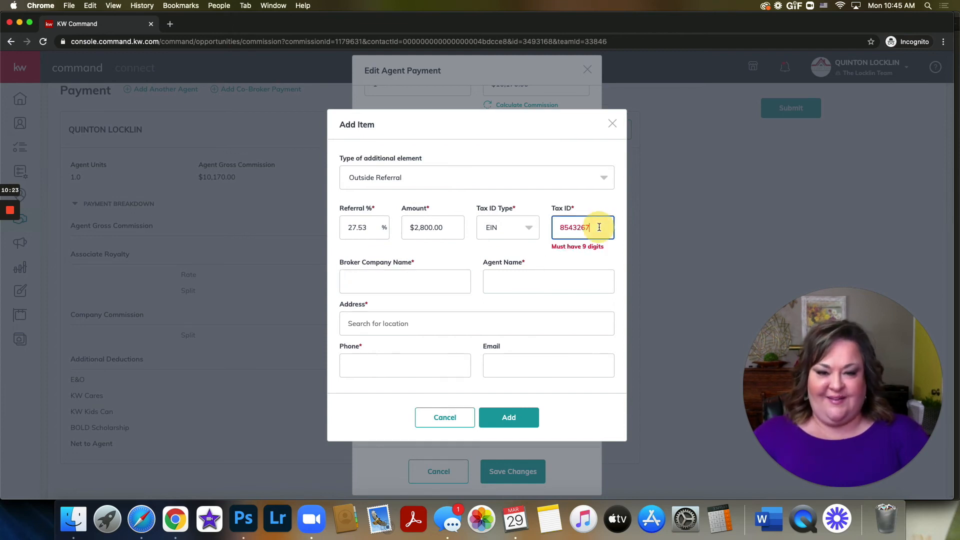
{"action": "type", "text": "21"}
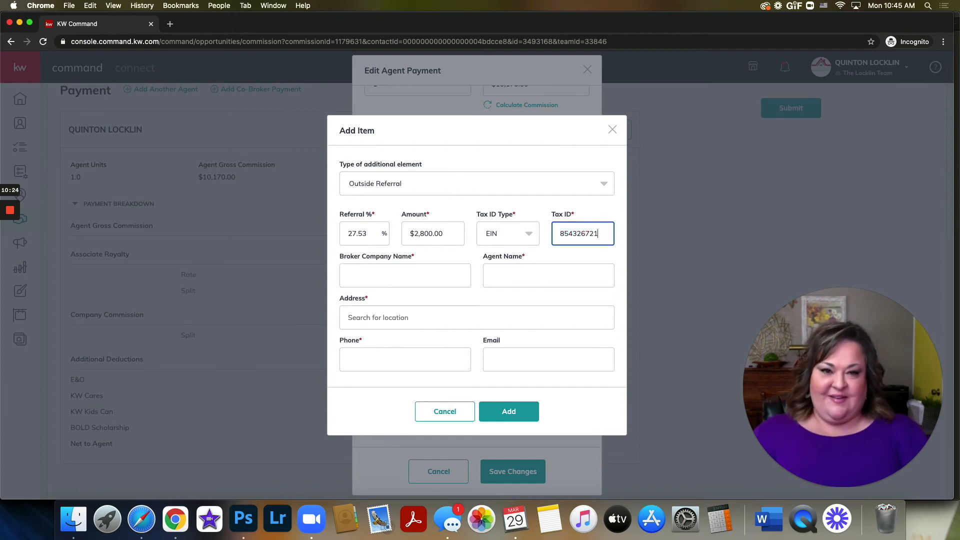
Step: Enter Keller Williams Heartland as the referral's broker company name and fill in the referring agent's name
{"action": "left_click", "coordinate": [406, 277]}
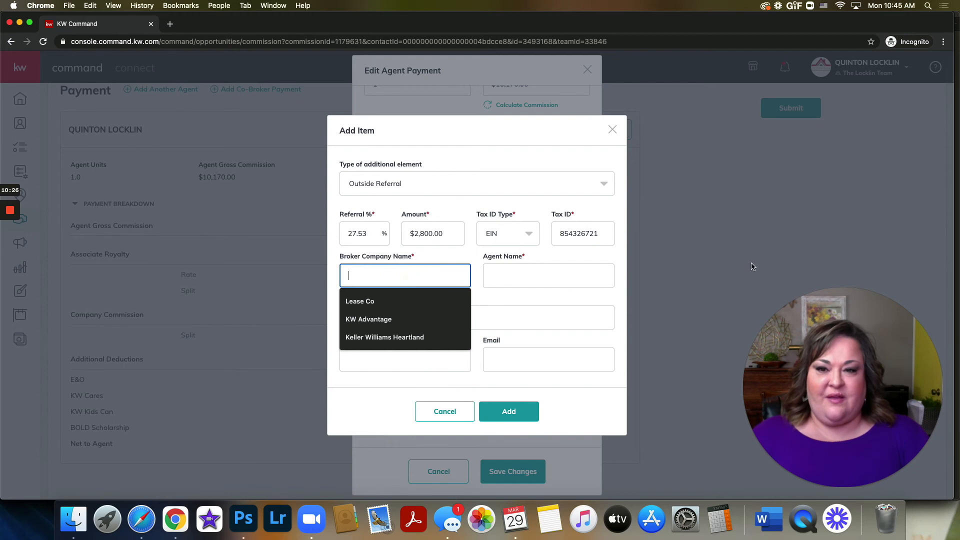
{"action": "left_click", "coordinate": [418, 337]}
{"action": "left_click", "coordinate": [532, 283]}
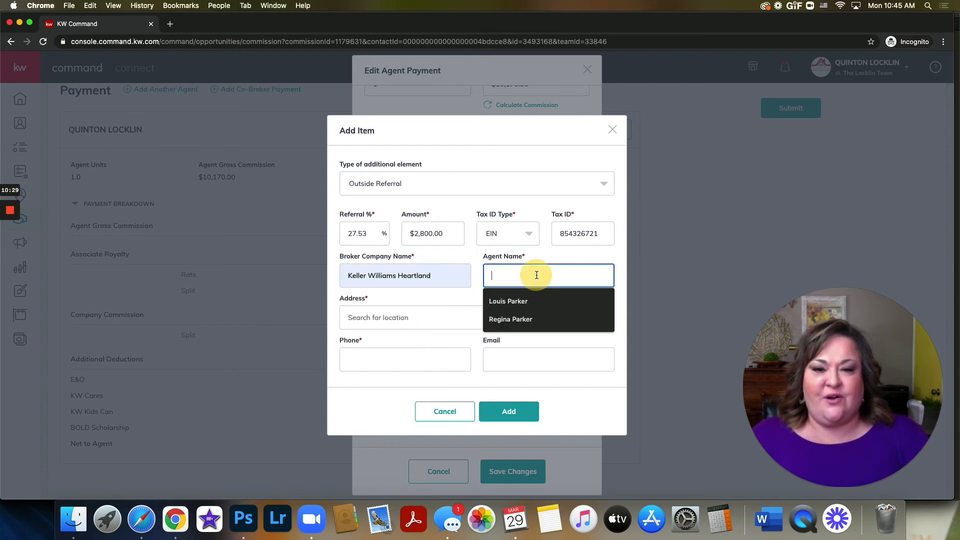
{"action": "left_click", "coordinate": [521, 319]}
Step: Search for the referral broker's street address and select the matching suggestion
{"action": "left_click", "coordinate": [521, 316]}
{"action": "type", "text": "908"}
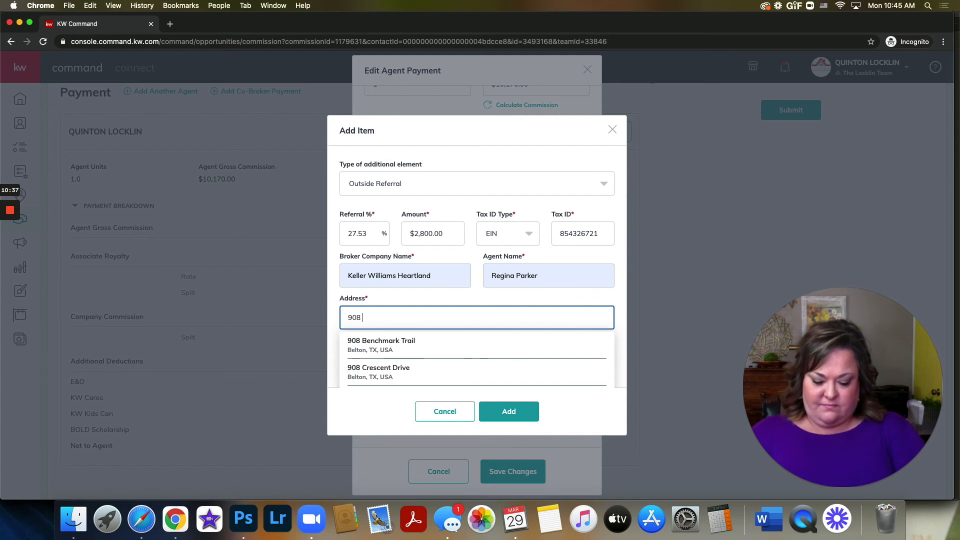
{"action": "type", "text": " Fr"}
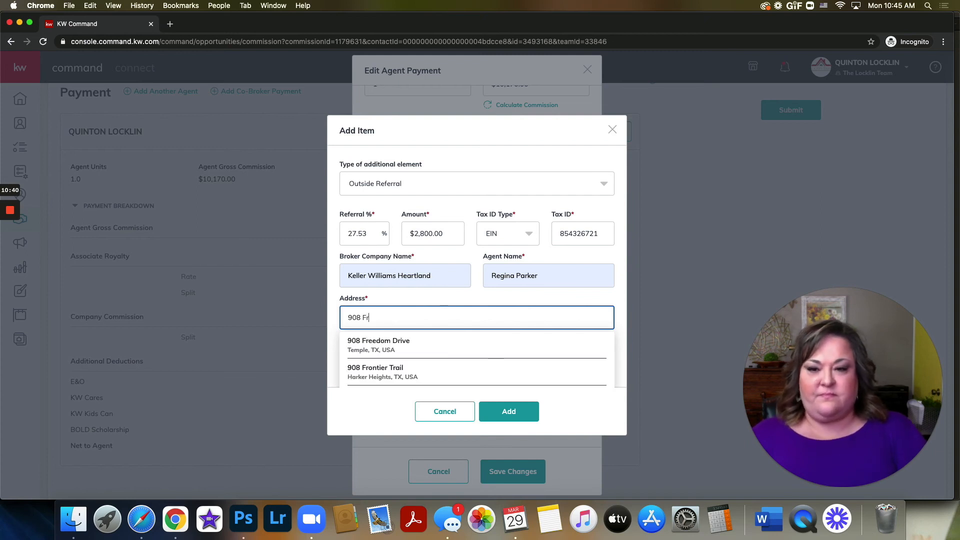
{"action": "scroll", "coordinate": [518, 320], "scroll_direction": "down", "scroll_amount": 3}
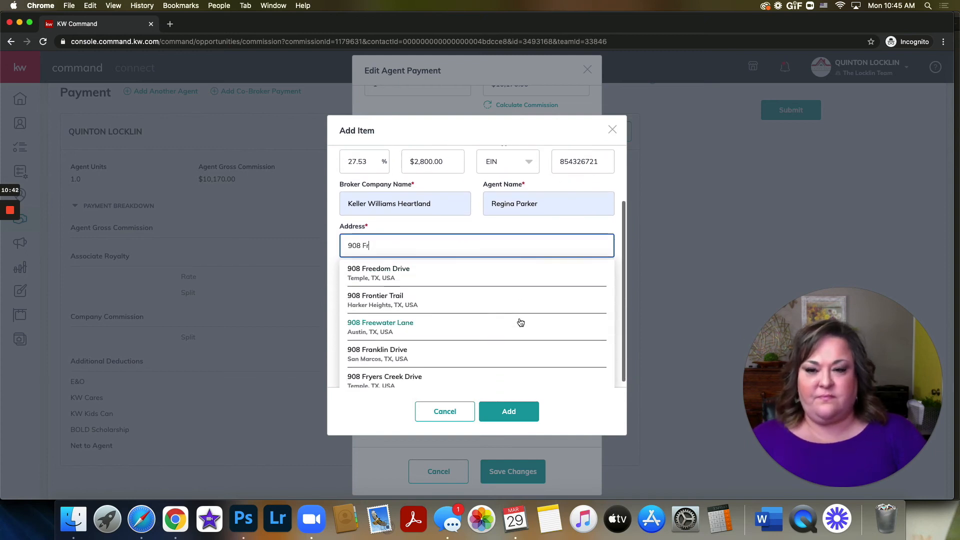
{"action": "left_click", "coordinate": [400, 350]}
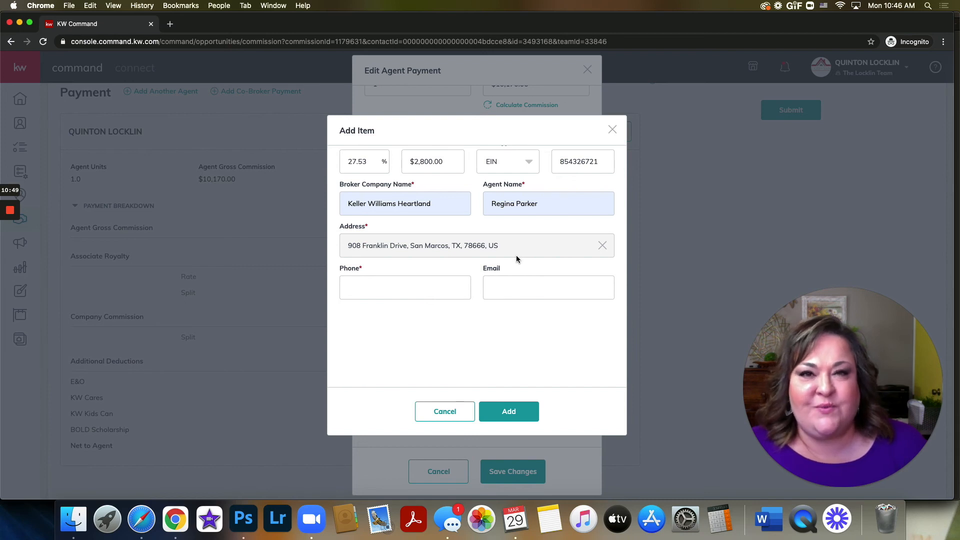
Step: Fill in the referral contact's phone number and e-mail, and add the outside referral to the agent payment
{"action": "left_click", "coordinate": [448, 286]}
{"action": "left_click", "coordinate": [374, 331]}
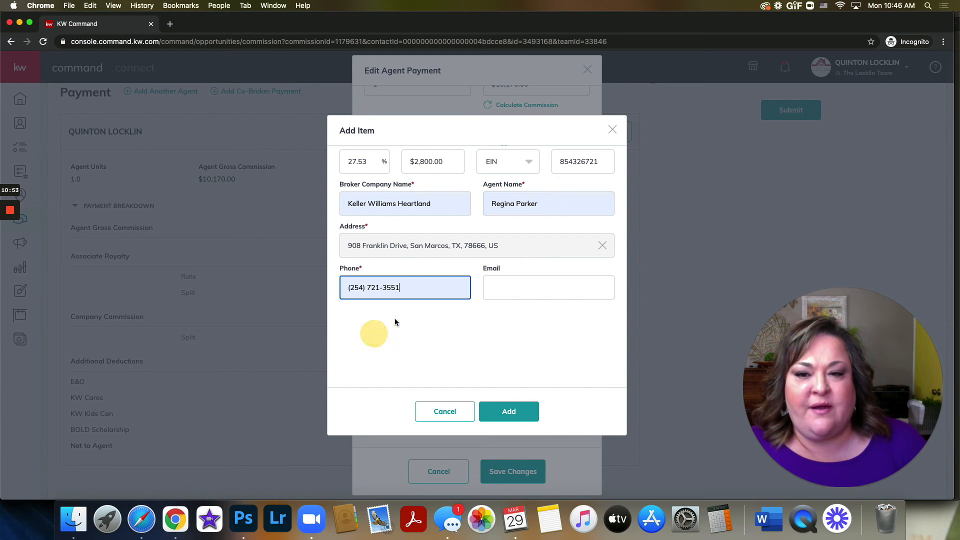
{"action": "left_click", "coordinate": [550, 289]}
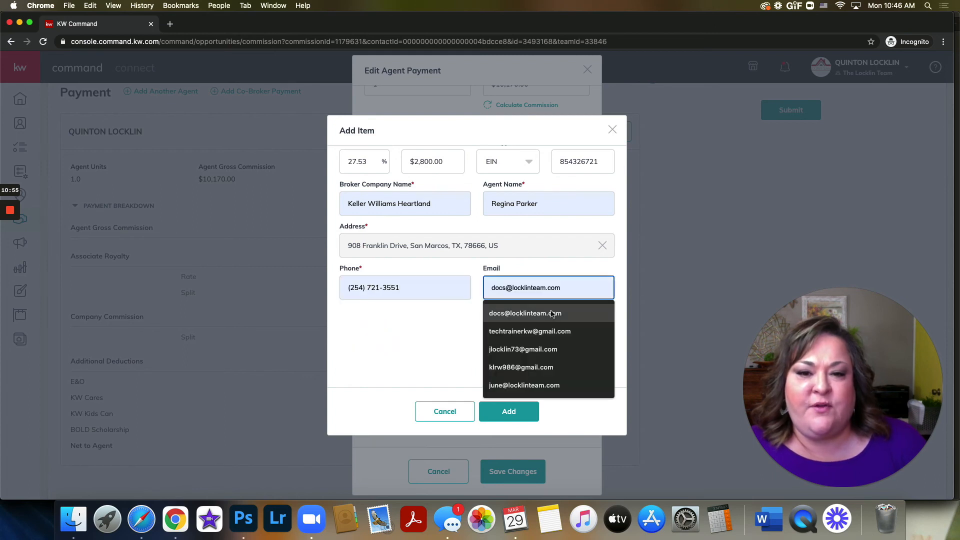
{"action": "left_click", "coordinate": [546, 350]}
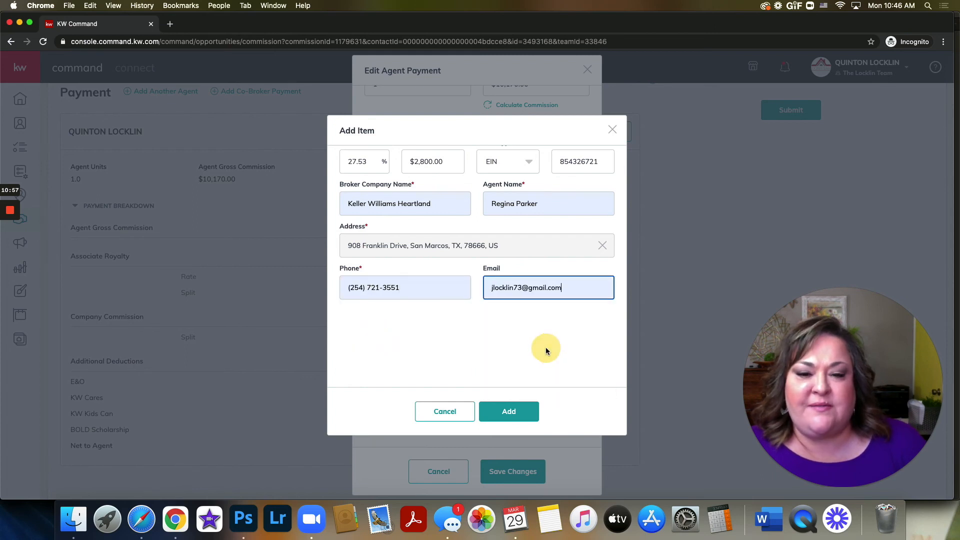
{"action": "left_click", "coordinate": [509, 411]}
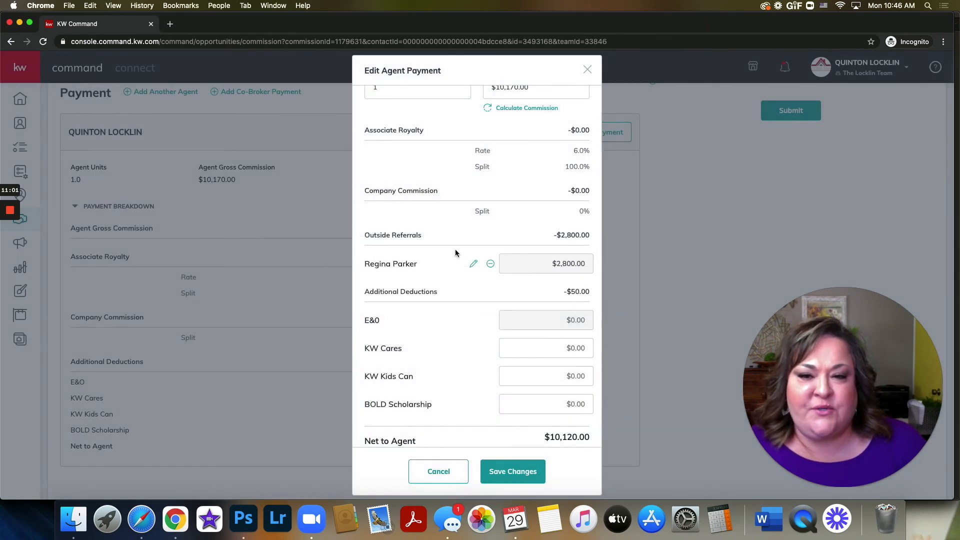
Step: Check the outside referral's agent and amount in the agent payment, and save the changes
{"action": "left_click_drag", "start_coordinate": [549, 264], "coordinate": [605, 265]}
{"action": "left_click_drag", "start_coordinate": [419, 264], "coordinate": [365, 263]}
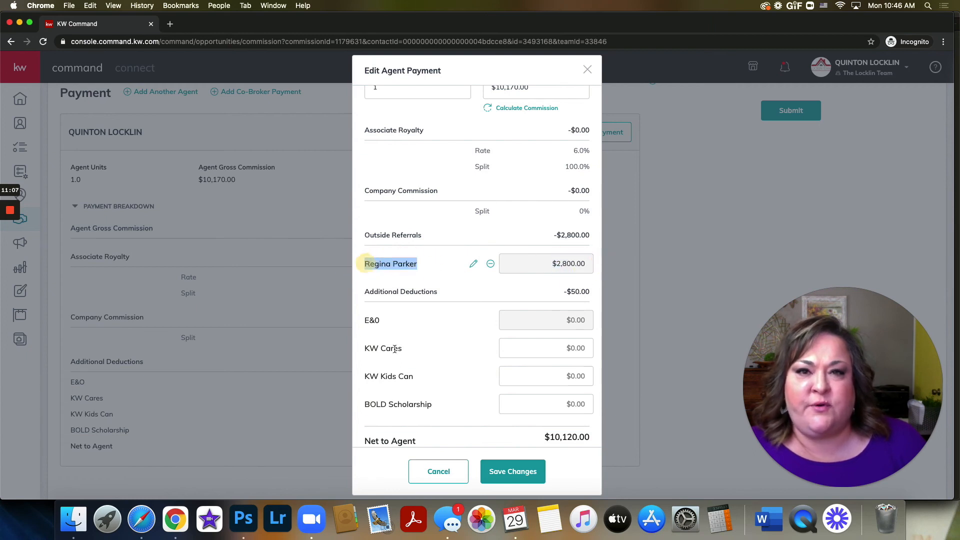
{"action": "left_click", "coordinate": [513, 479]}
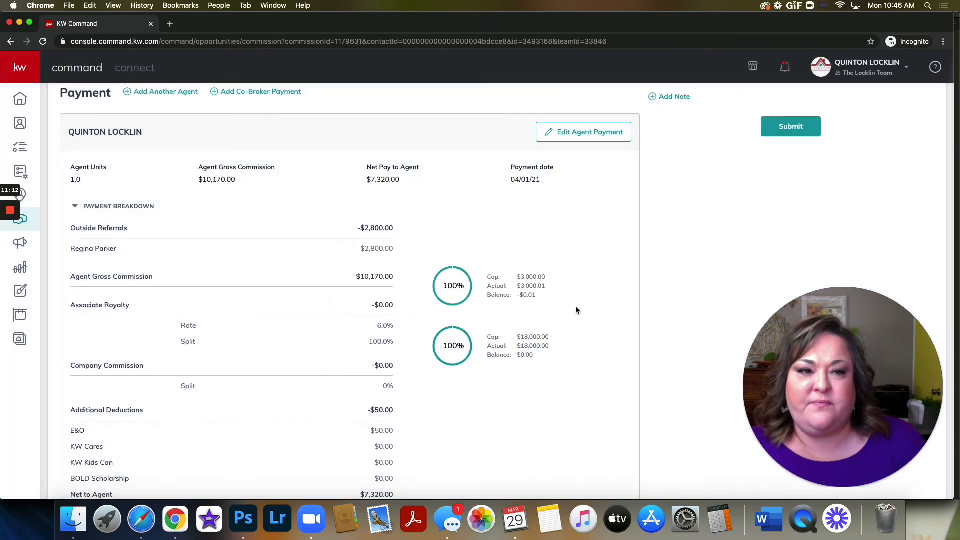
Step: Review the commission summary, checking the total commission, outside referrals, office pay and agent pay
{"action": "scroll", "coordinate": [575, 306], "scroll_direction": "up", "scroll_amount": 3}
{"action": "left_click_drag", "start_coordinate": [866, 355], "coordinate": [186, 130]}
{"action": "scroll", "coordinate": [619, 321], "scroll_direction": "up", "scroll_amount": 3}
{"action": "scroll", "coordinate": [618, 321], "scroll_direction": "up", "scroll_amount": 1}
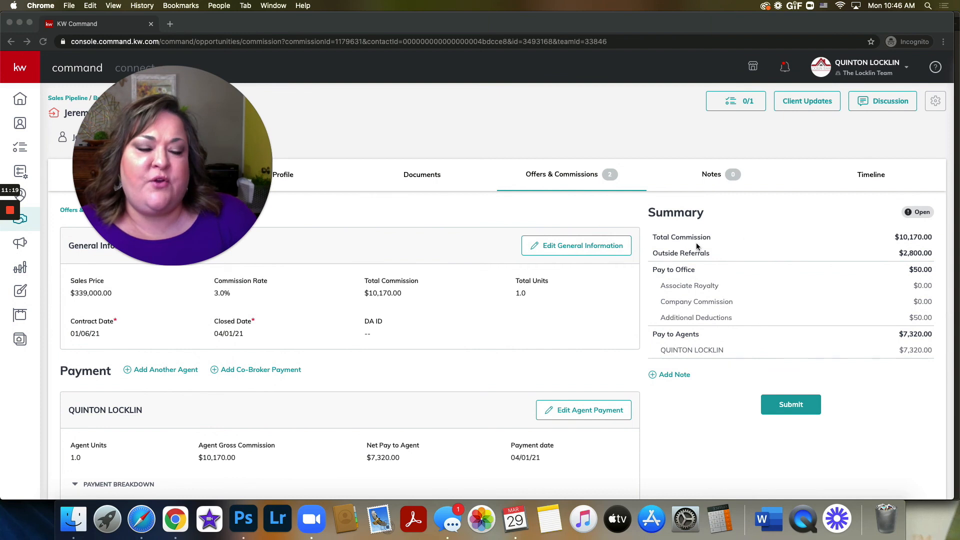
{"action": "left_click", "coordinate": [899, 237]}
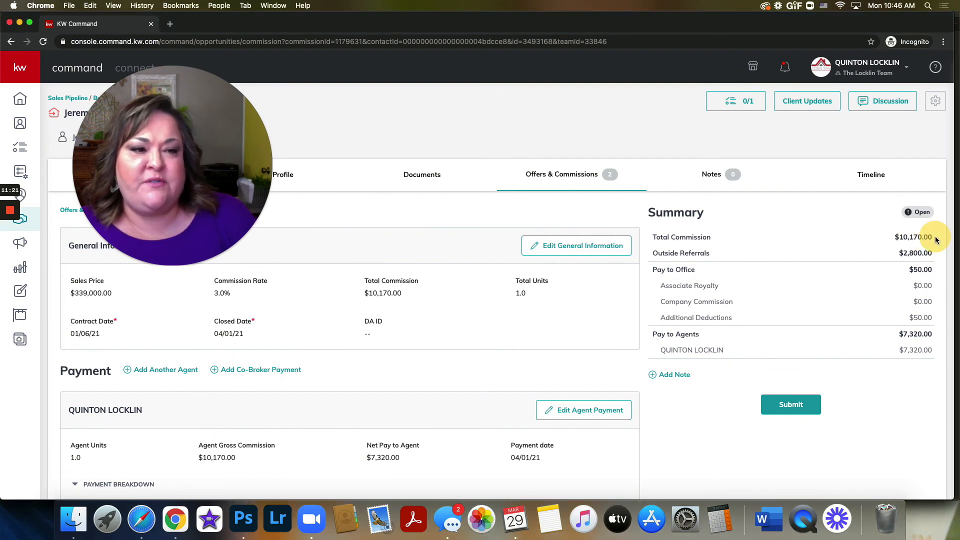
{"action": "left_click_drag", "start_coordinate": [898, 253], "coordinate": [935, 257]}
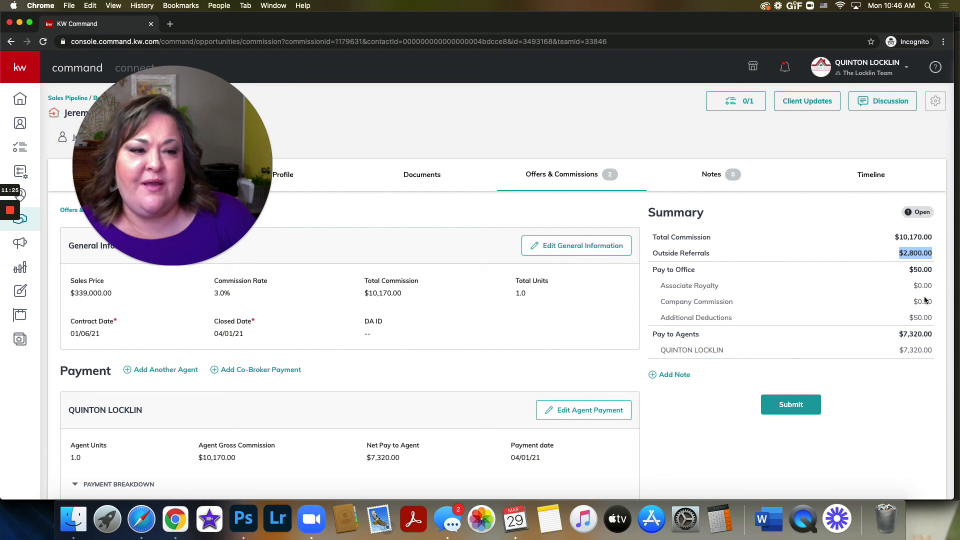
{"action": "left_click", "coordinate": [826, 311]}
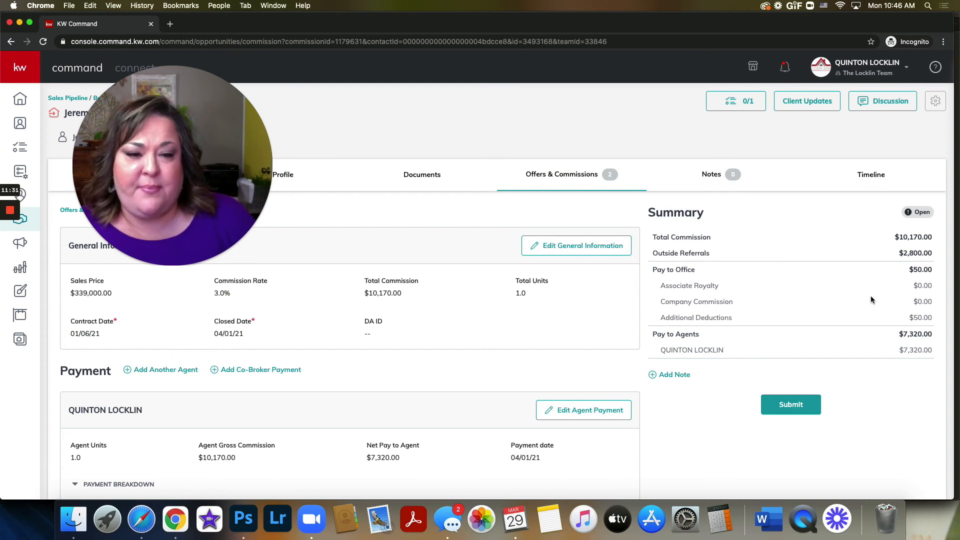
Step: Submit the commission, declining the KW Cares donation with "No, not this time"
{"action": "left_click", "coordinate": [784, 406]}
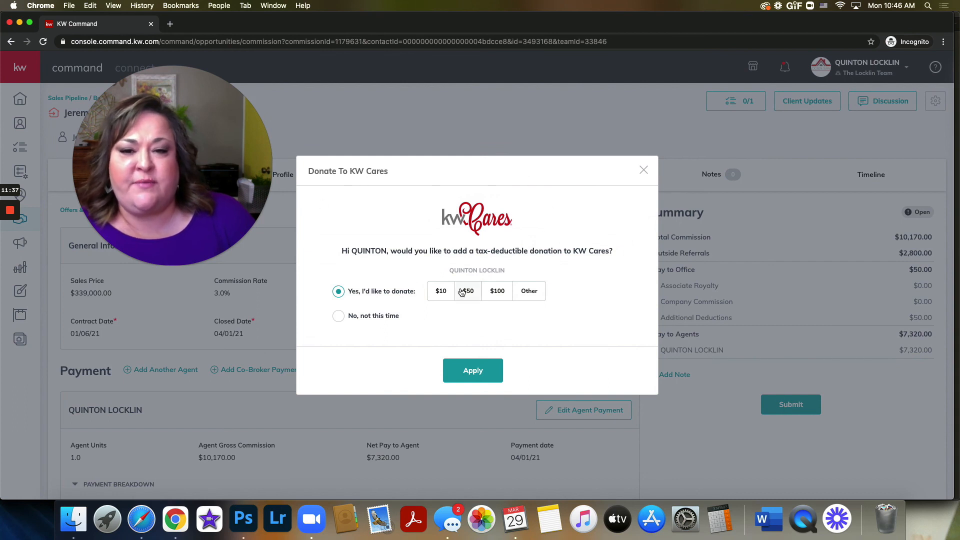
{"action": "left_click", "coordinate": [336, 318]}
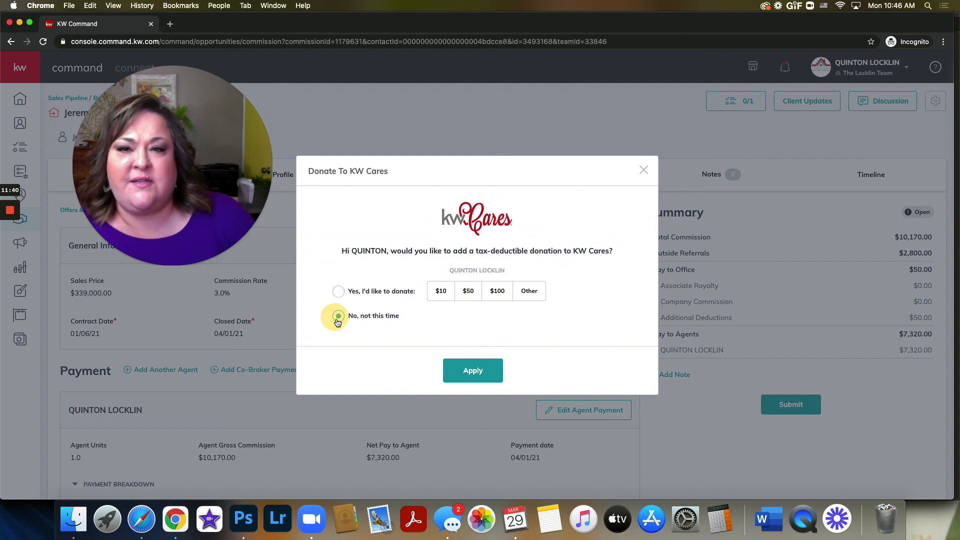
{"action": "left_click", "coordinate": [466, 371]}
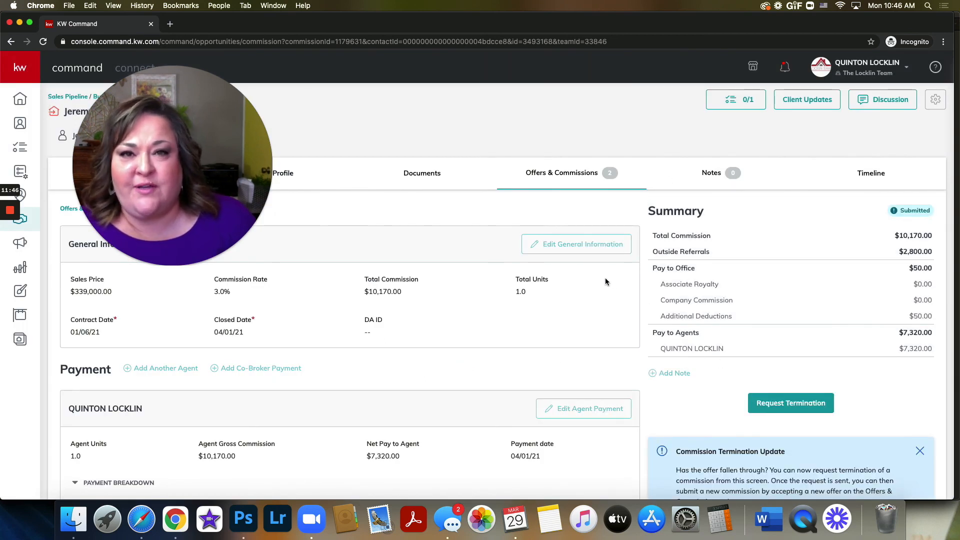
Step: Review the submitted commission's summary, payment breakdown and termination request option
{"action": "scroll", "coordinate": [604, 281], "scroll_direction": "down", "scroll_amount": 5}
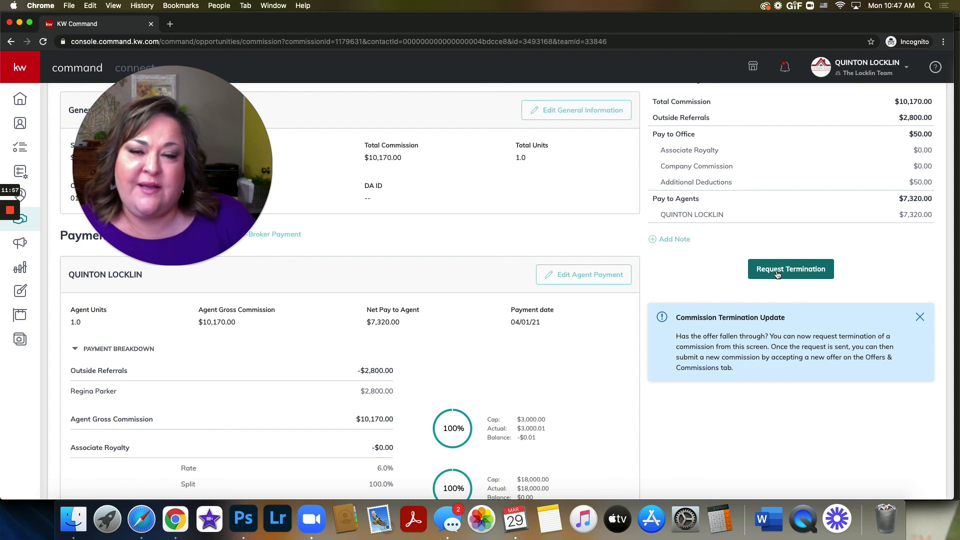
{"action": "scroll", "coordinate": [375, 249], "scroll_direction": "up", "scroll_amount": 3}
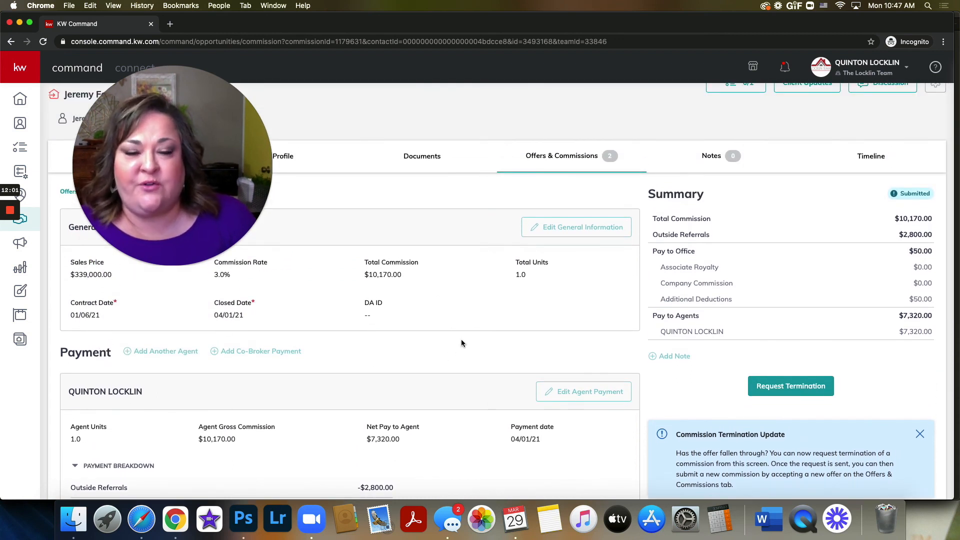
{"action": "left_click_drag", "start_coordinate": [242, 228], "coordinate": [241, 295]}
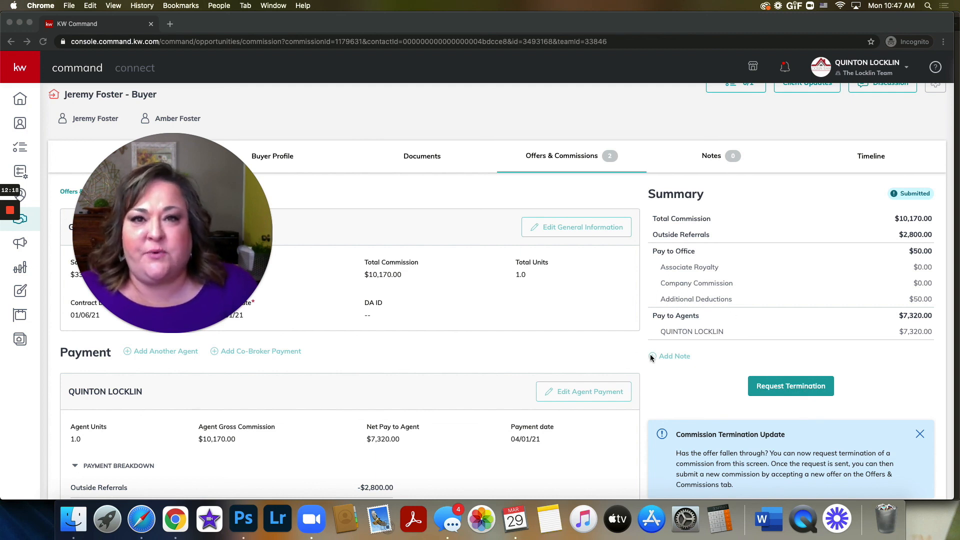
{"action": "left_click_drag", "start_coordinate": [167, 249], "coordinate": [679, 389]}
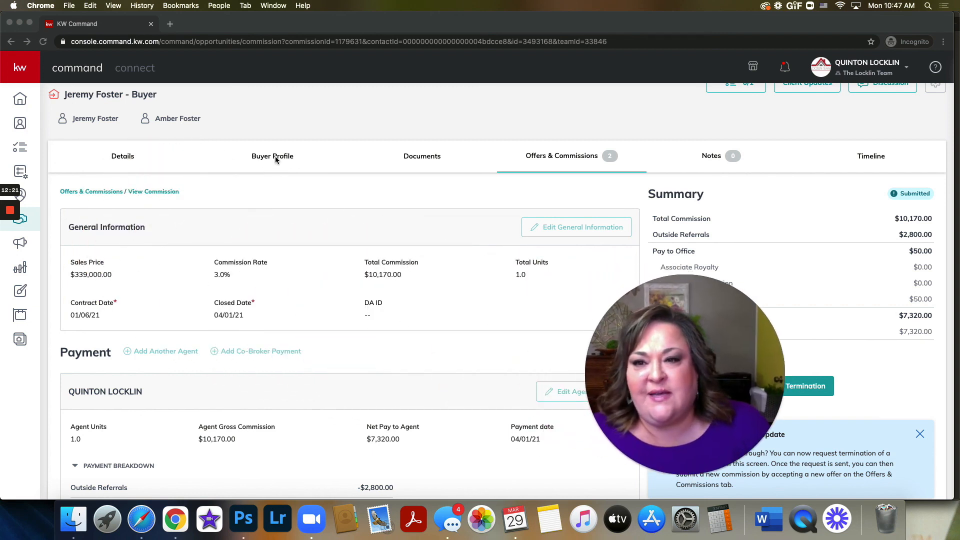
Step: Open the opportunity's documents and check the notifications for the compliance request's status
{"action": "left_click", "coordinate": [433, 159]}
{"action": "left_click", "coordinate": [433, 159]}
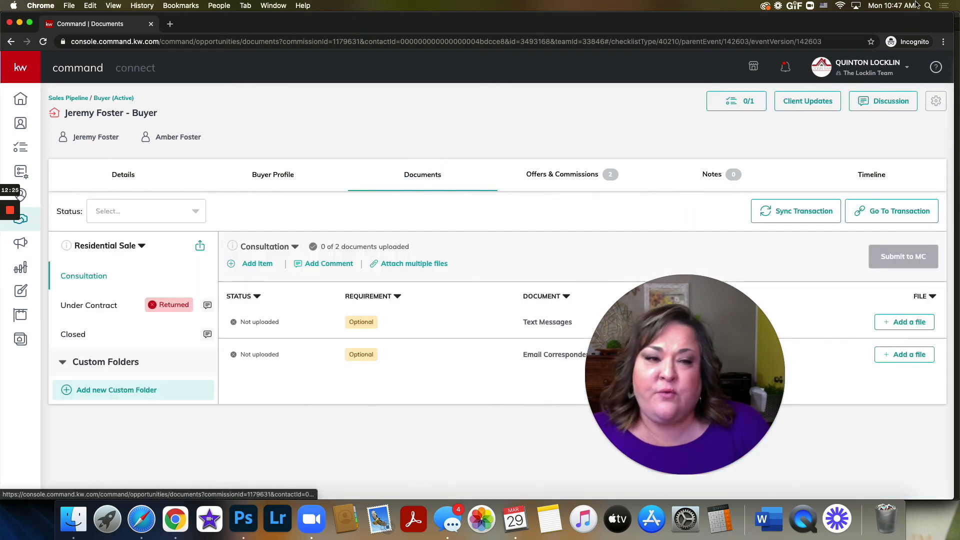
{"action": "left_click", "coordinate": [785, 70]}
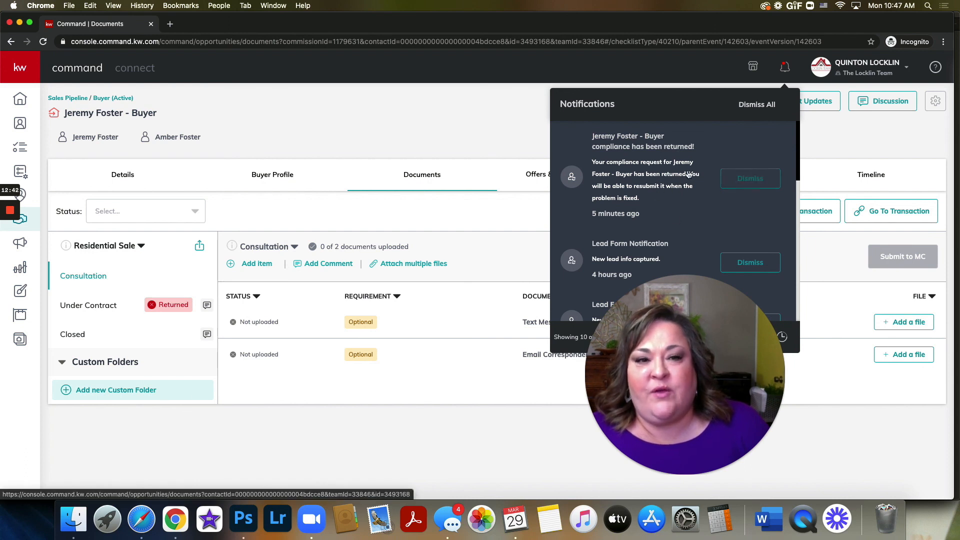
{"action": "left_click", "coordinate": [458, 109]}
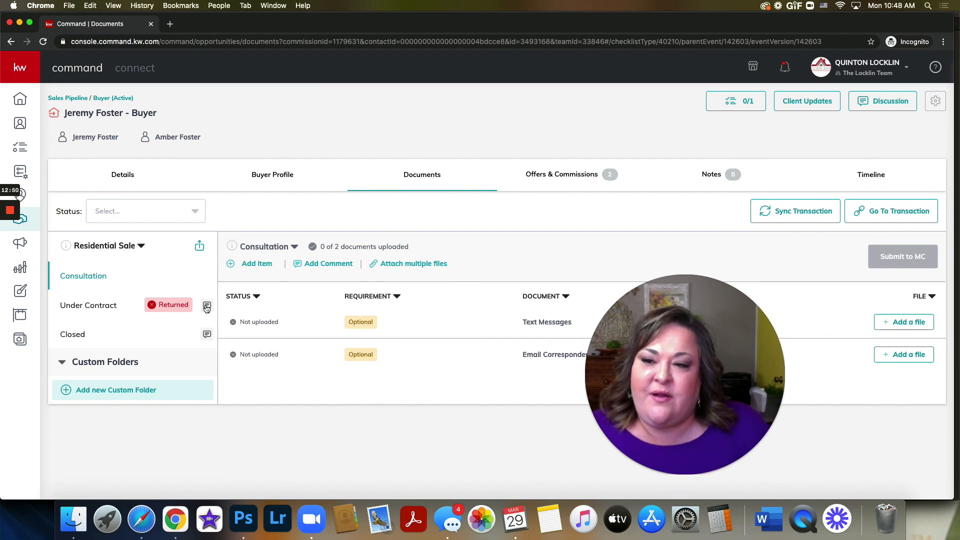
Step: Read the comments on the Under Contract checklist, and open the Closed checklist to view its documents
{"action": "left_click", "coordinate": [206, 306]}
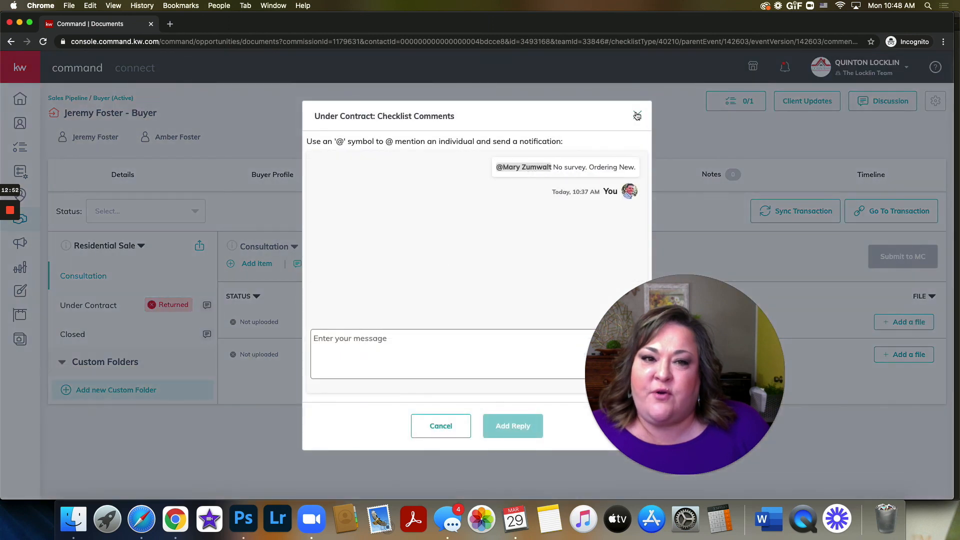
{"action": "left_click", "coordinate": [637, 116]}
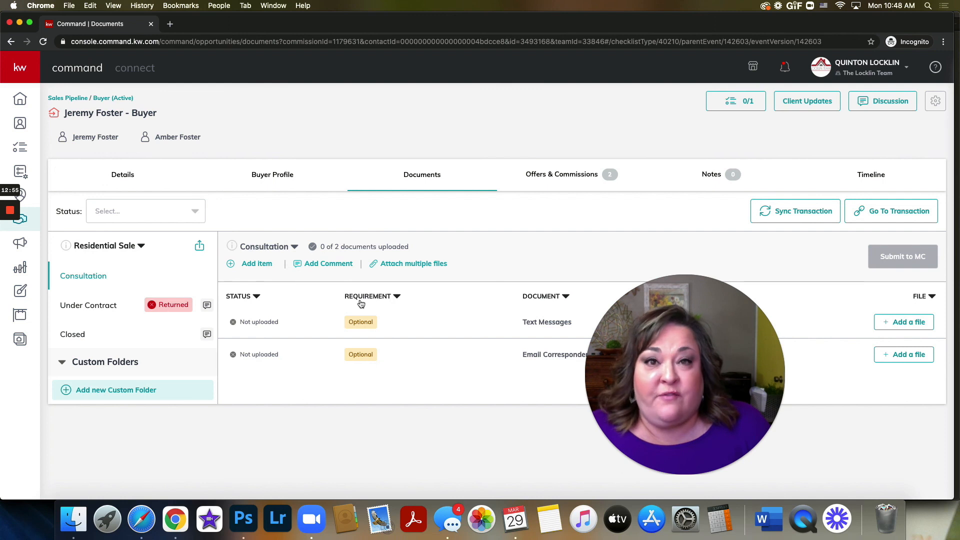
{"action": "left_click", "coordinate": [82, 334]}
{"action": "left_click_drag", "start_coordinate": [196, 298], "coordinate": [136, 311]}
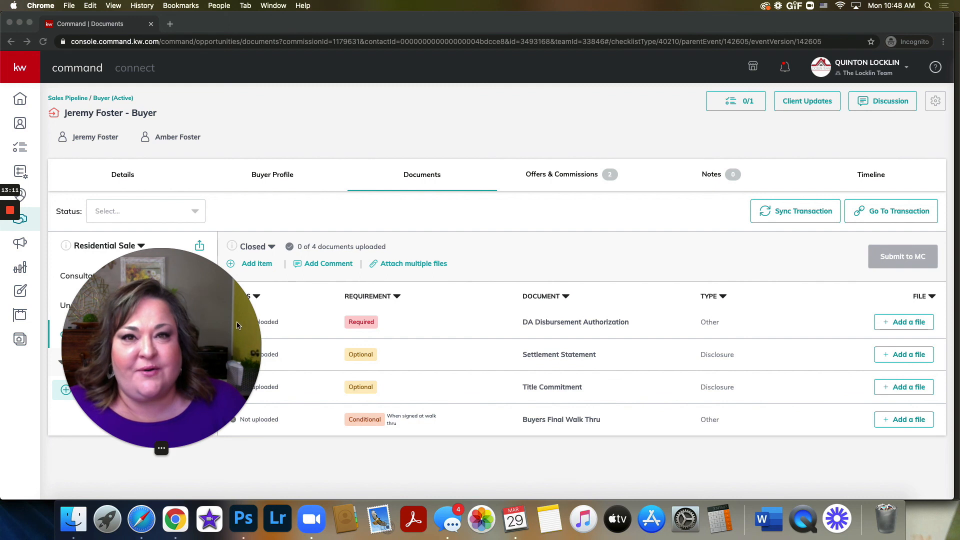
{"action": "left_click_drag", "start_coordinate": [233, 321], "coordinate": [781, 301]}
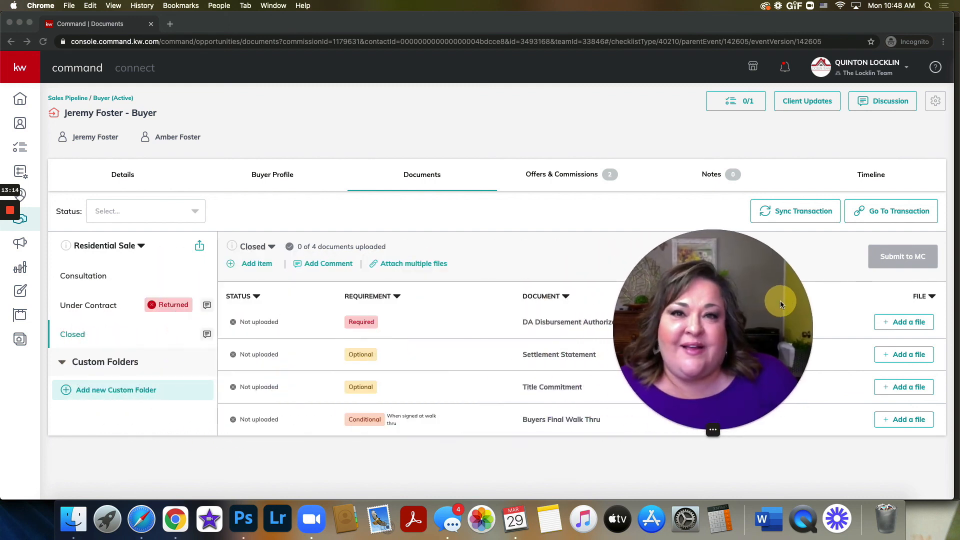
{"action": "left_click_drag", "start_coordinate": [697, 296], "coordinate": [763, 310]}
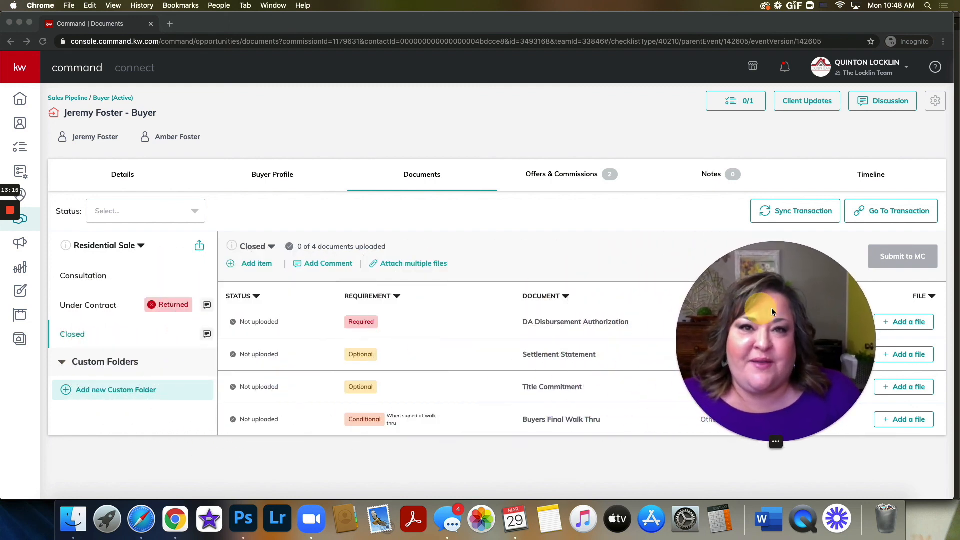